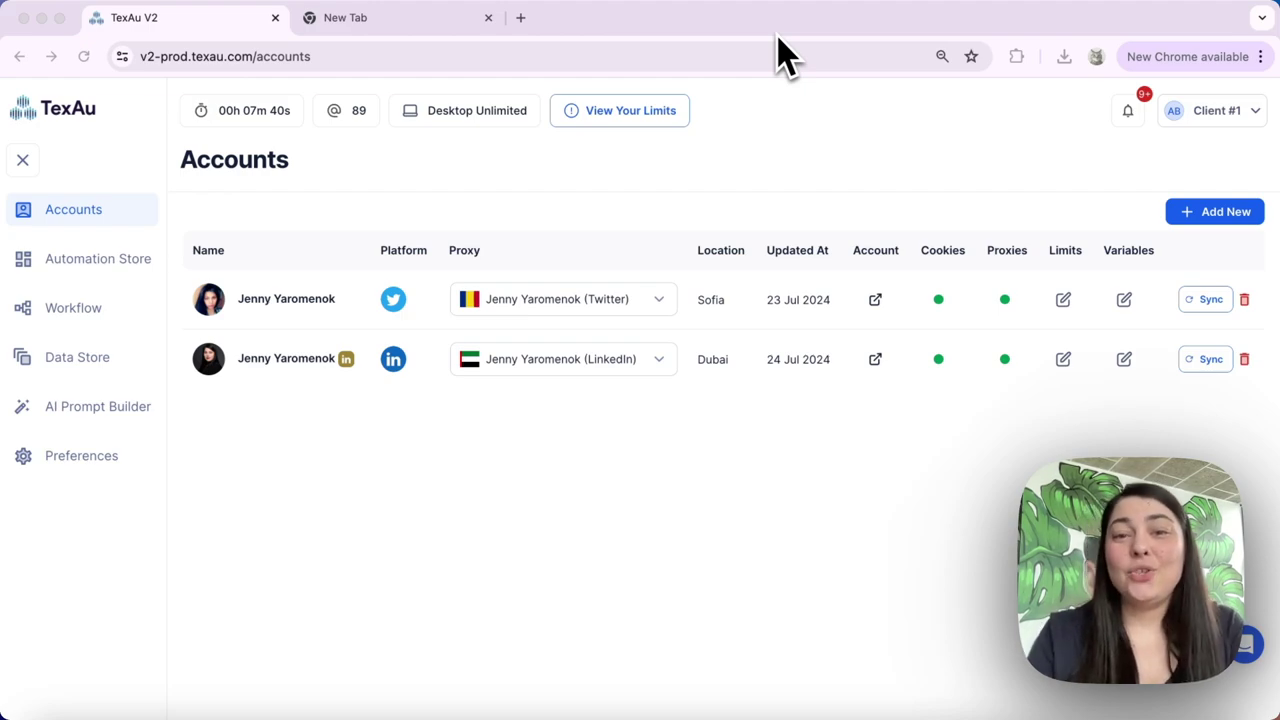
# Filter the Automation Store's Platform dropdown to Email instead of LinkedIn
pyautogui.click(66, 264)
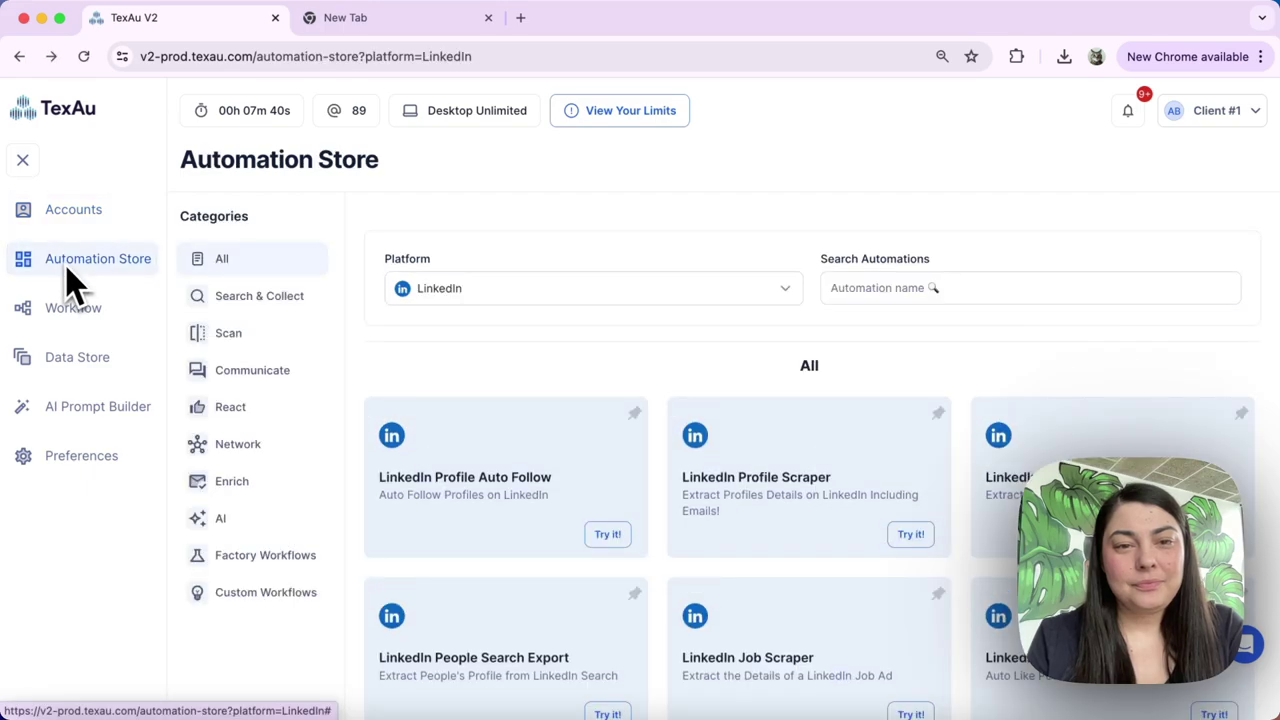
pyautogui.click(441, 289)
pyautogui.scroll(-3, 443, 434)
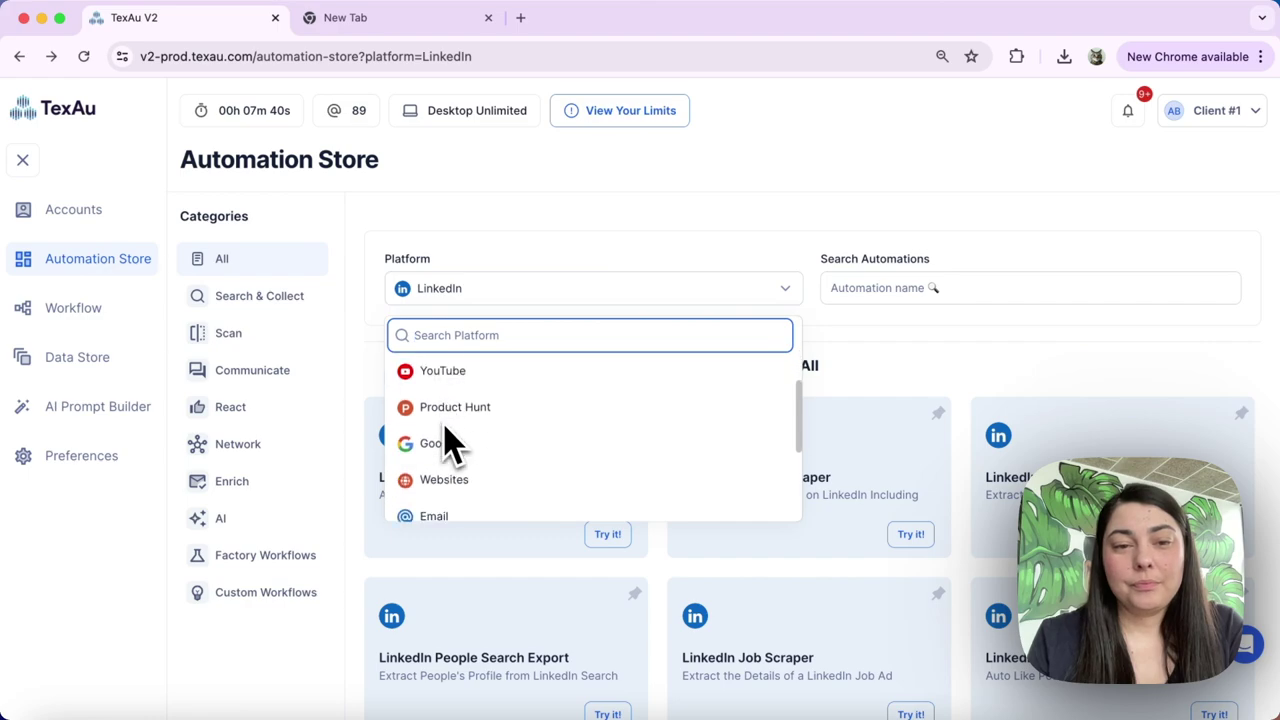
pyautogui.scroll(-2, 443, 443)
pyautogui.click(450, 463)
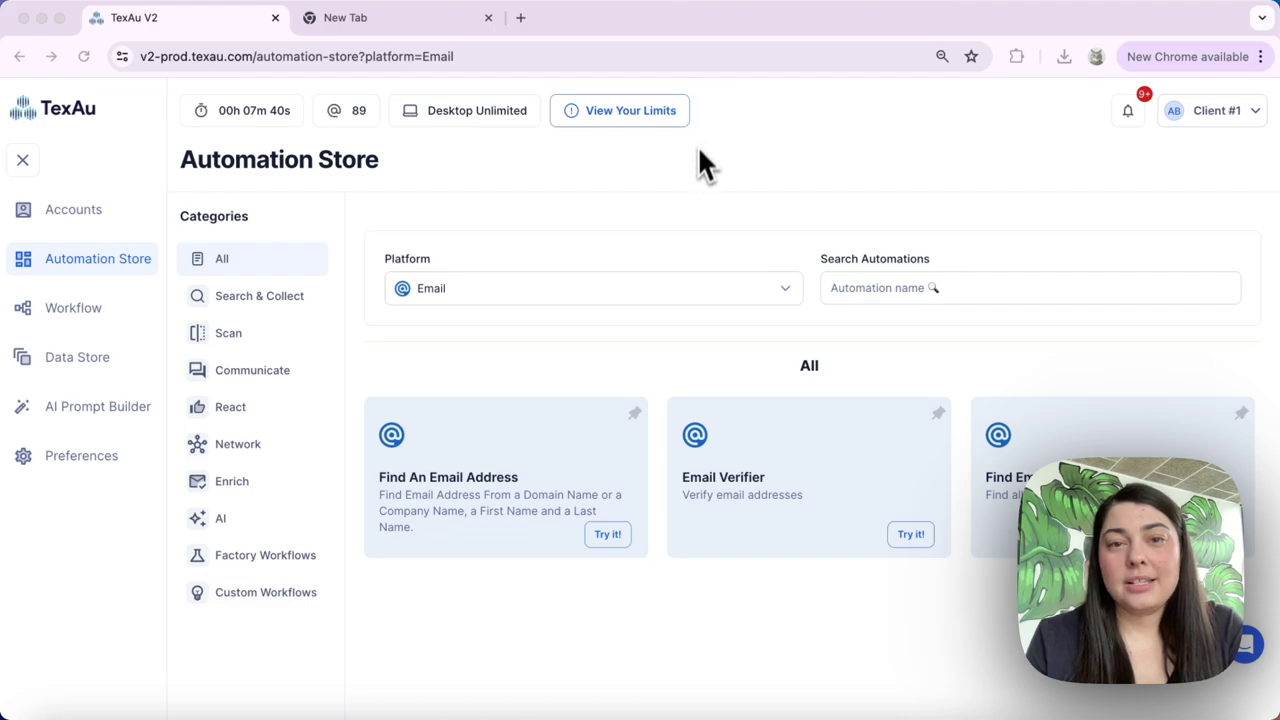
pyautogui.click(630, 114)
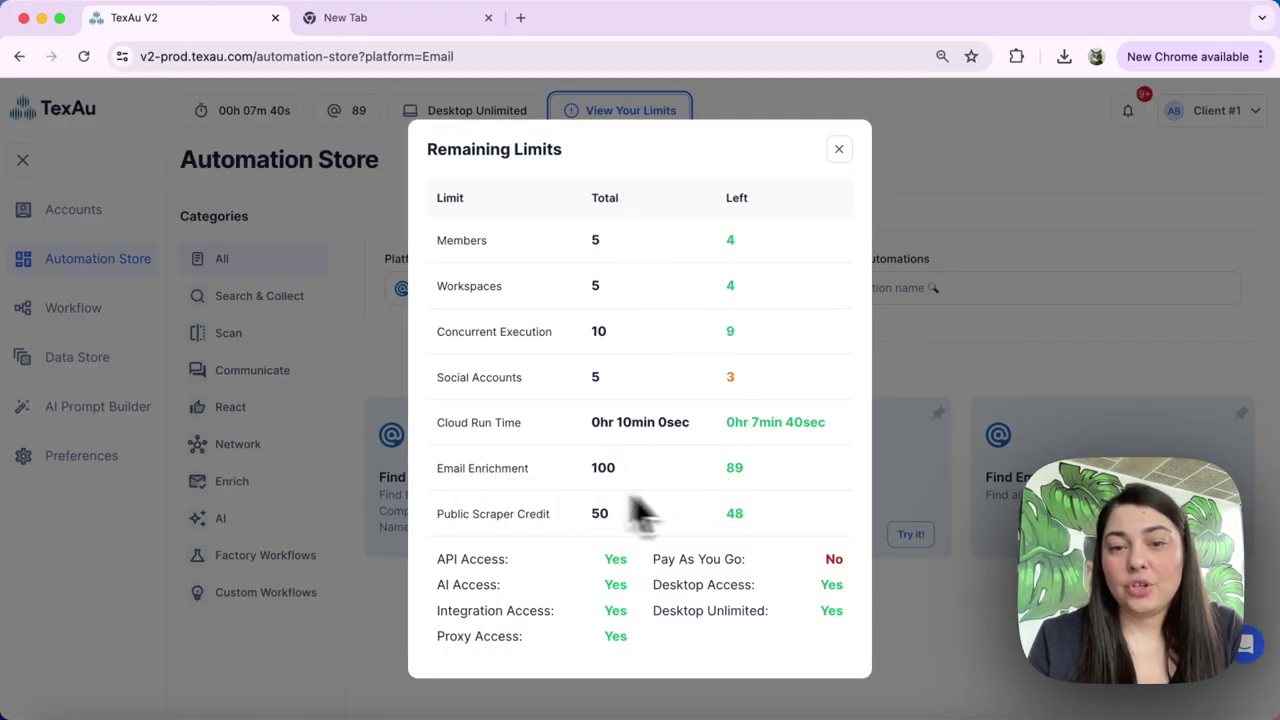
pyautogui.click(839, 150)
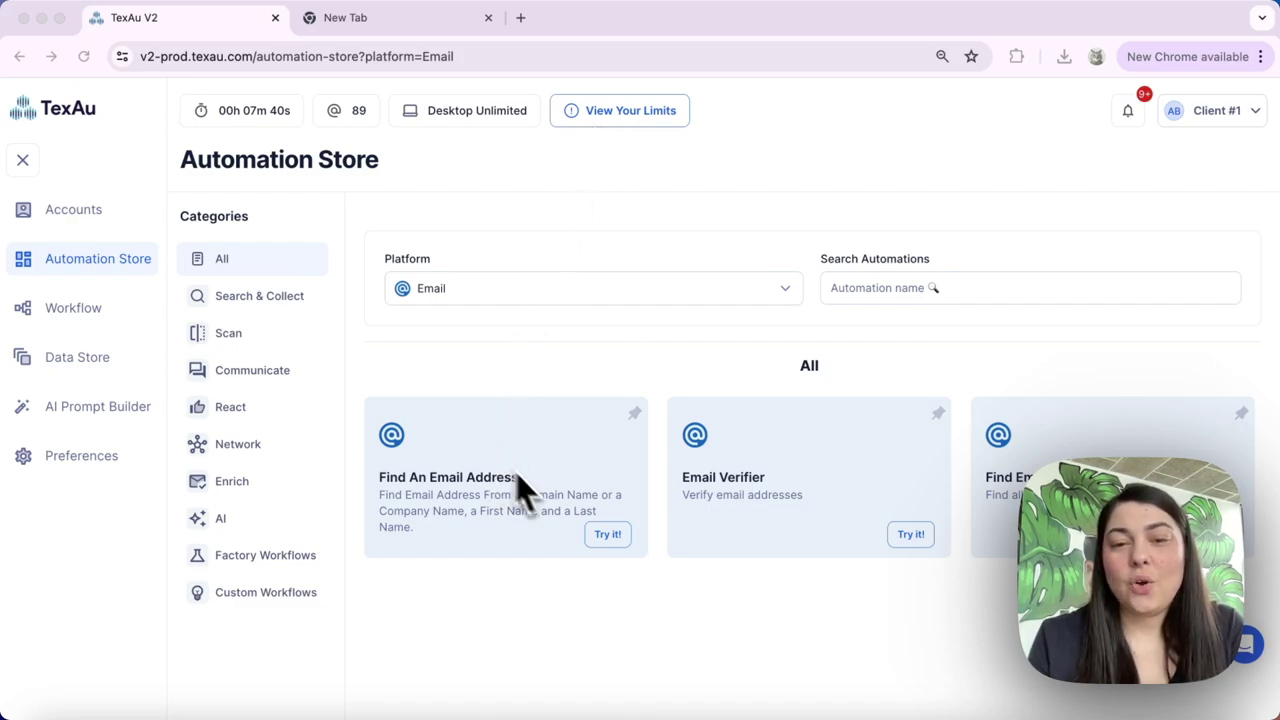
pyautogui.click(600, 534)
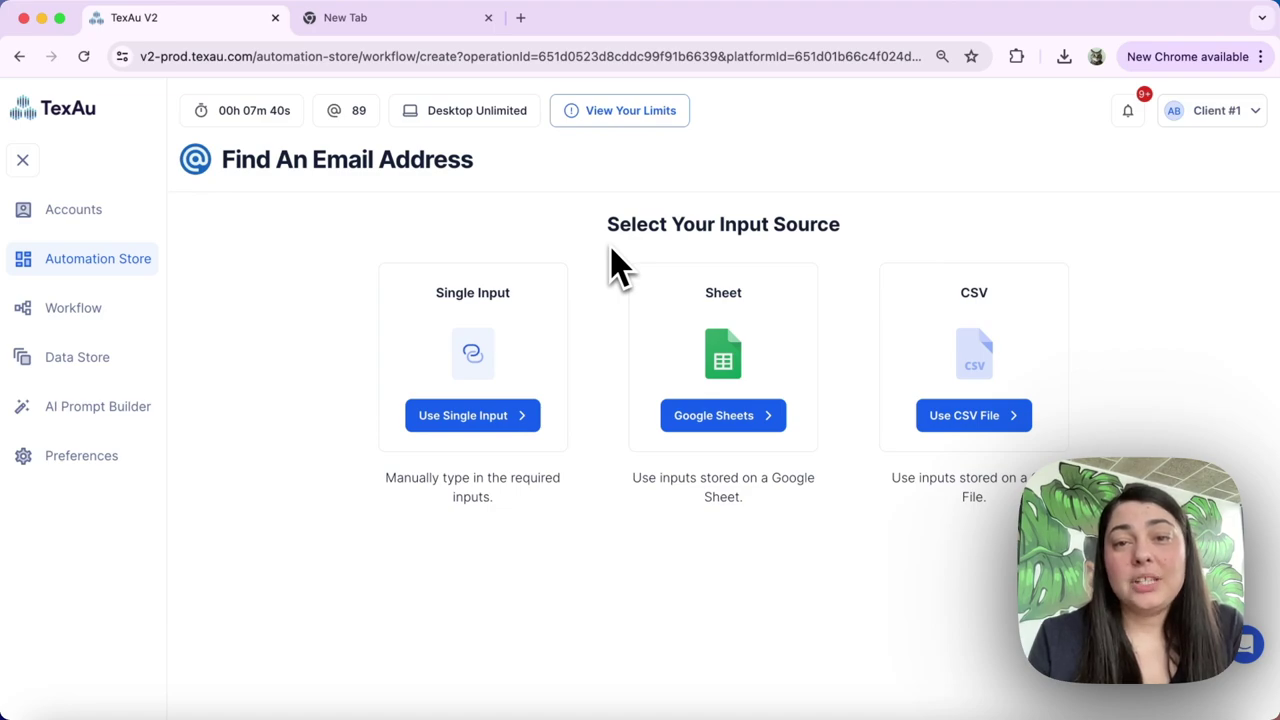
pyautogui.click(470, 415)
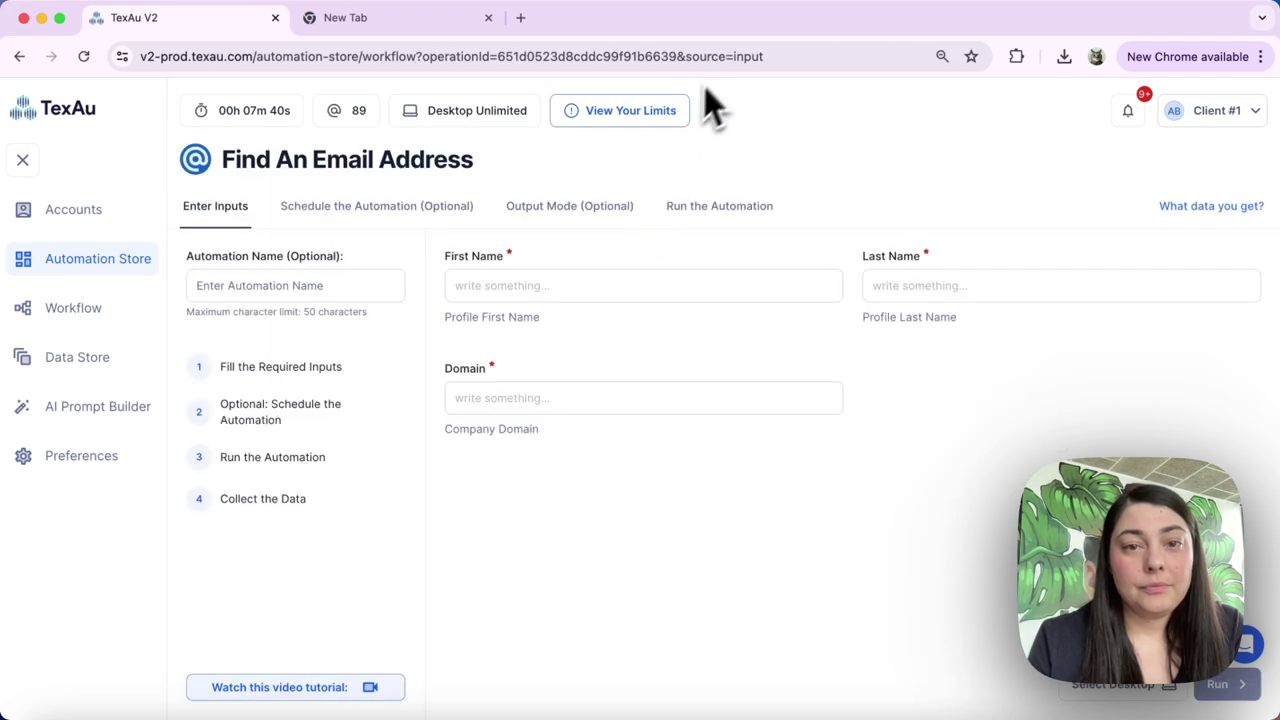
pyautogui.click(530, 280)
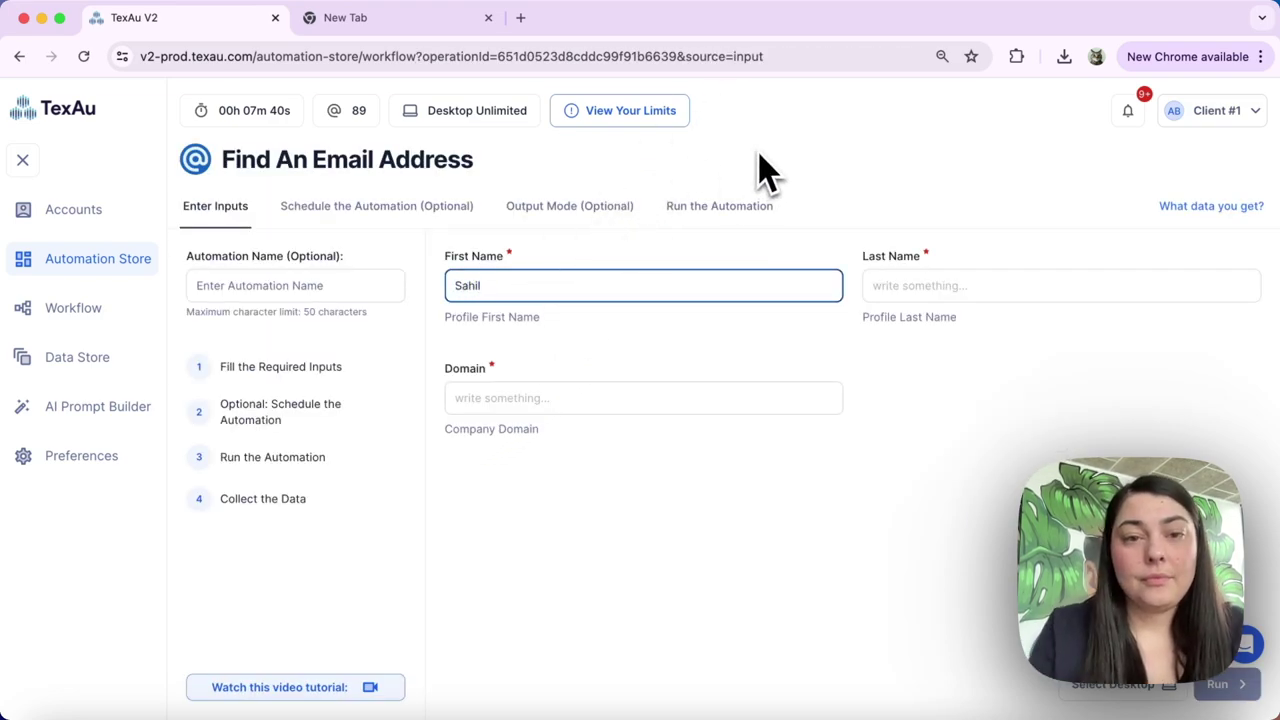
pyautogui.click(898, 290)
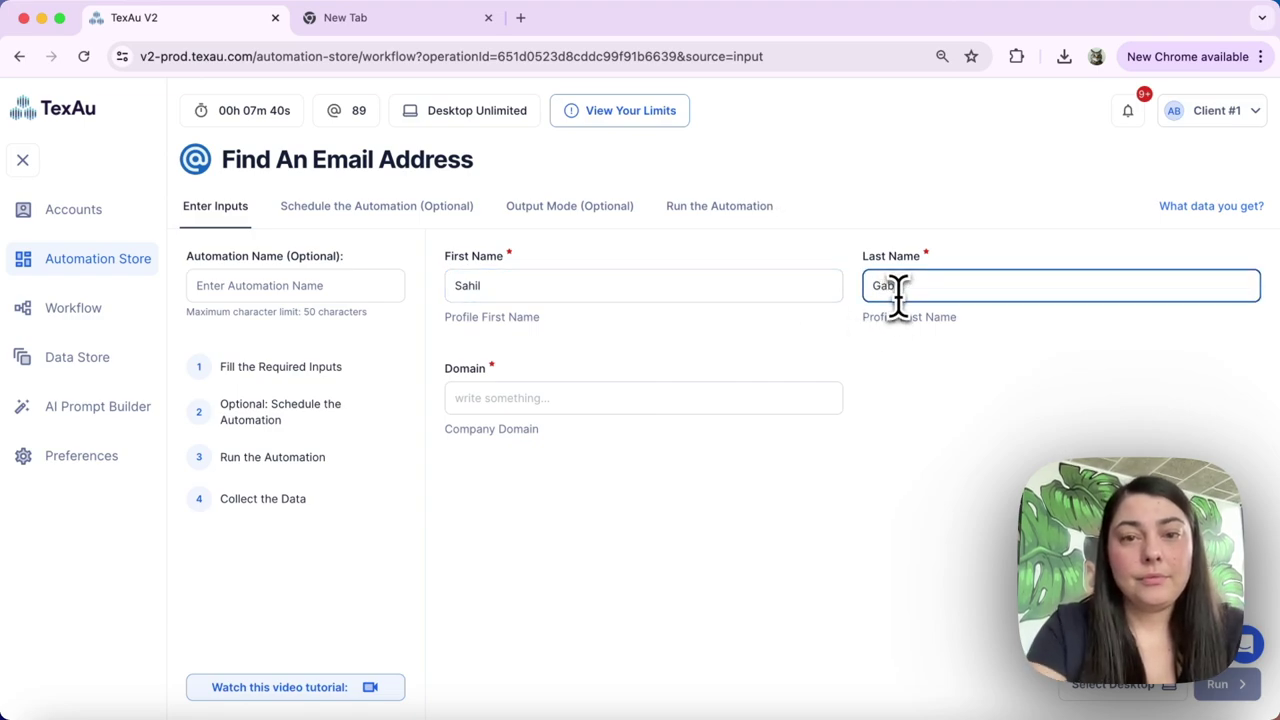
pyautogui.click(530, 404)
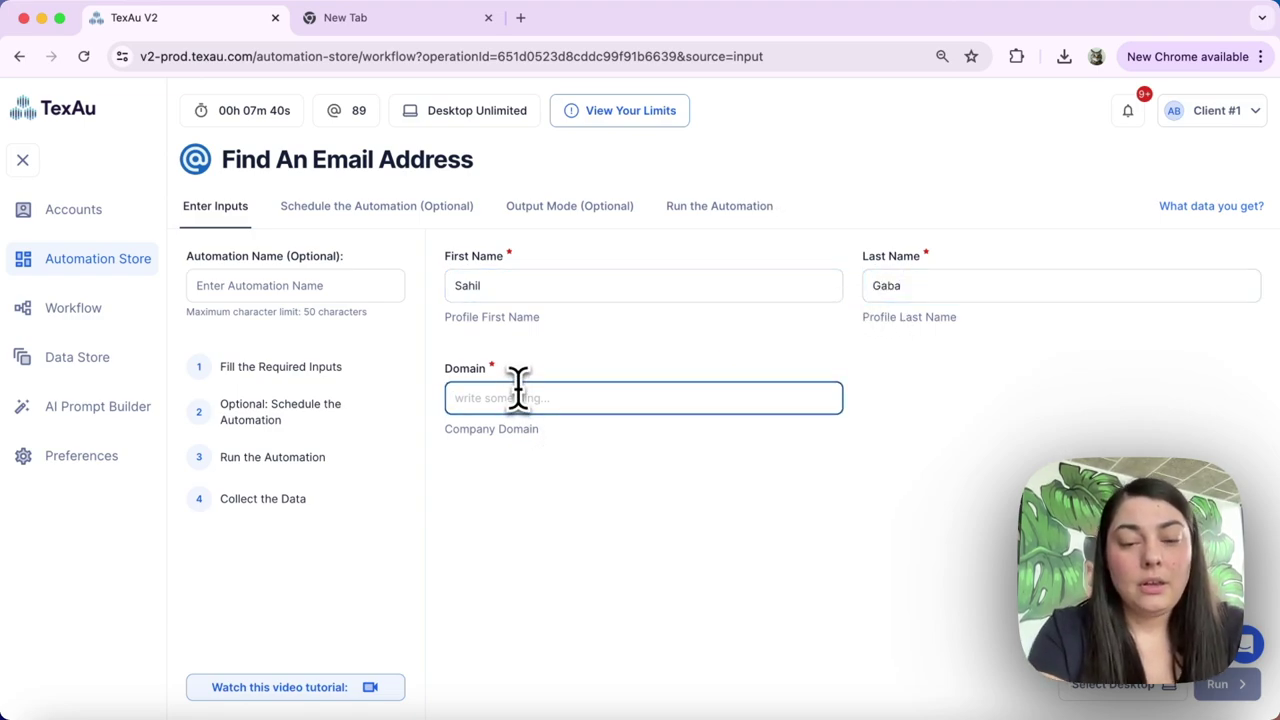
pyautogui.write('www')
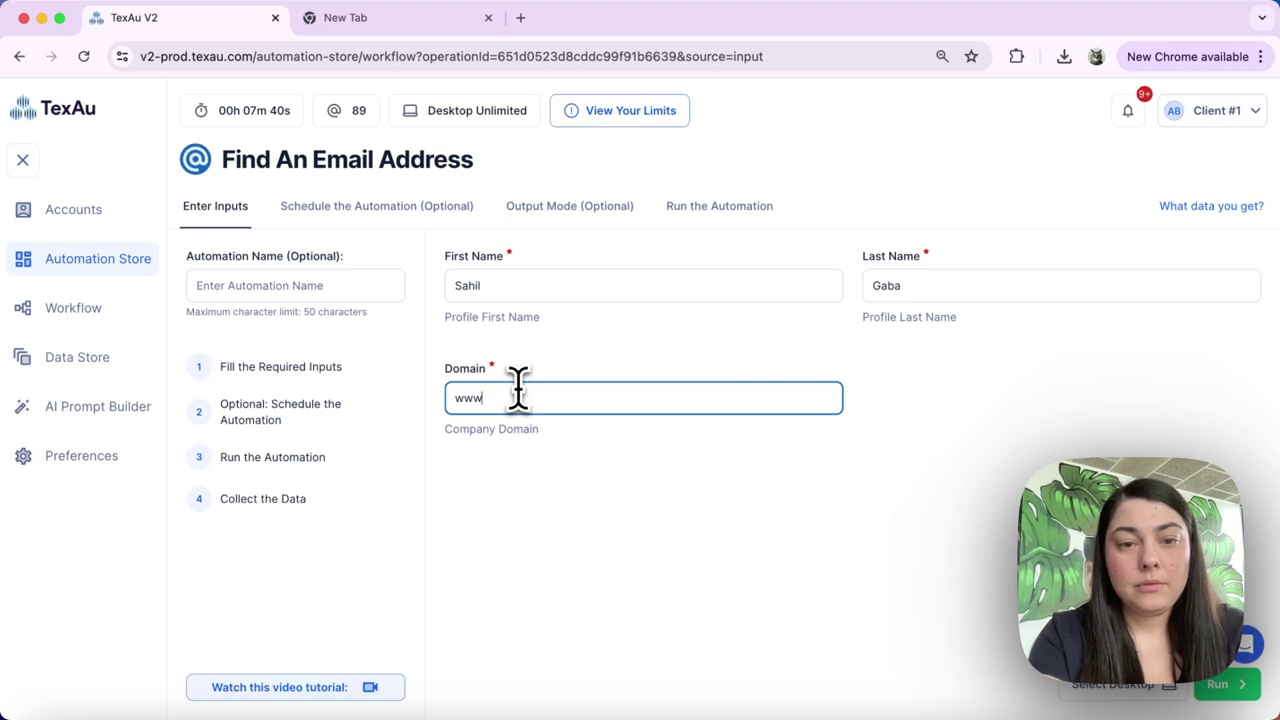
pyautogui.write('.googl')
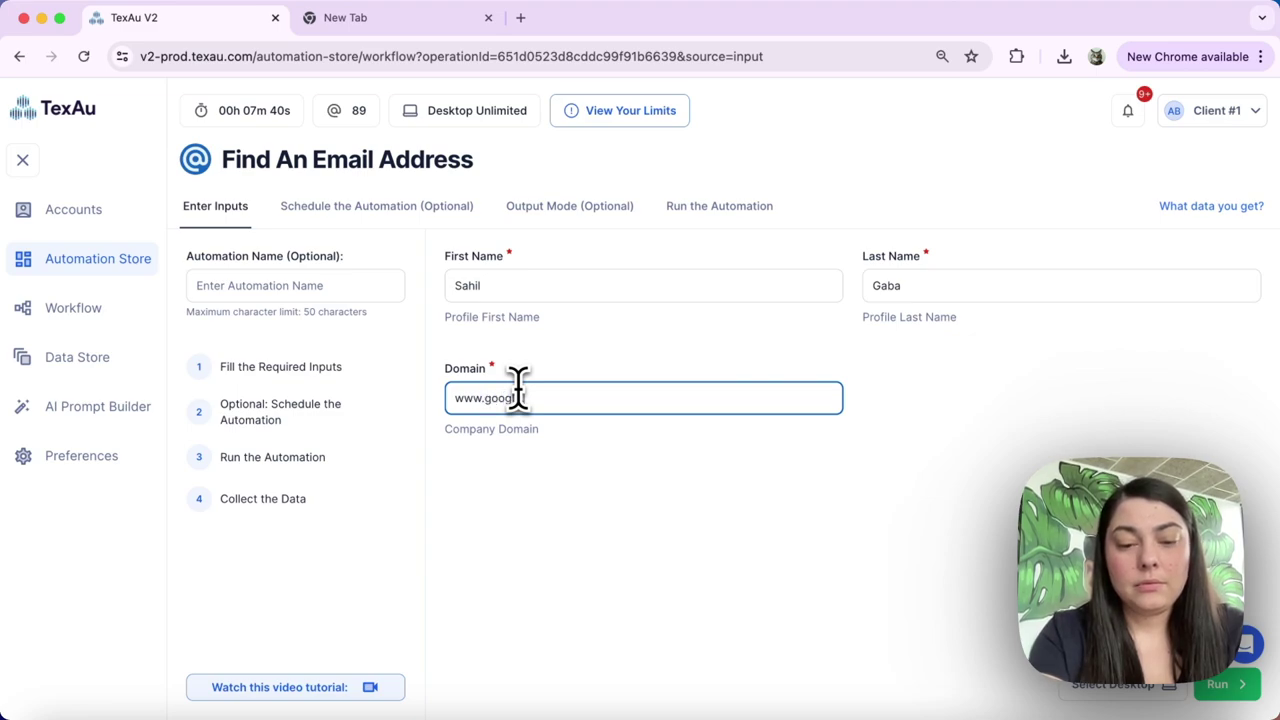
pyautogui.write('e.com')
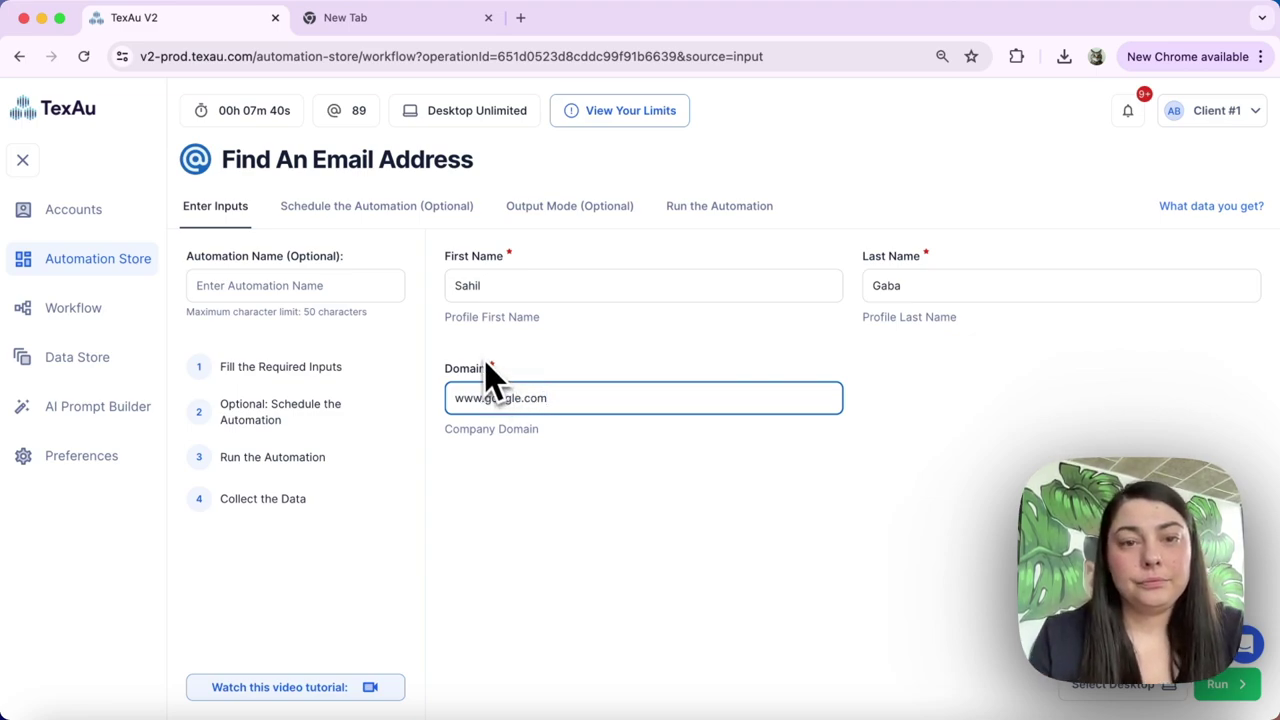
# Run Find An Email Address and open the completed run's results
pyautogui.click(555, 366)
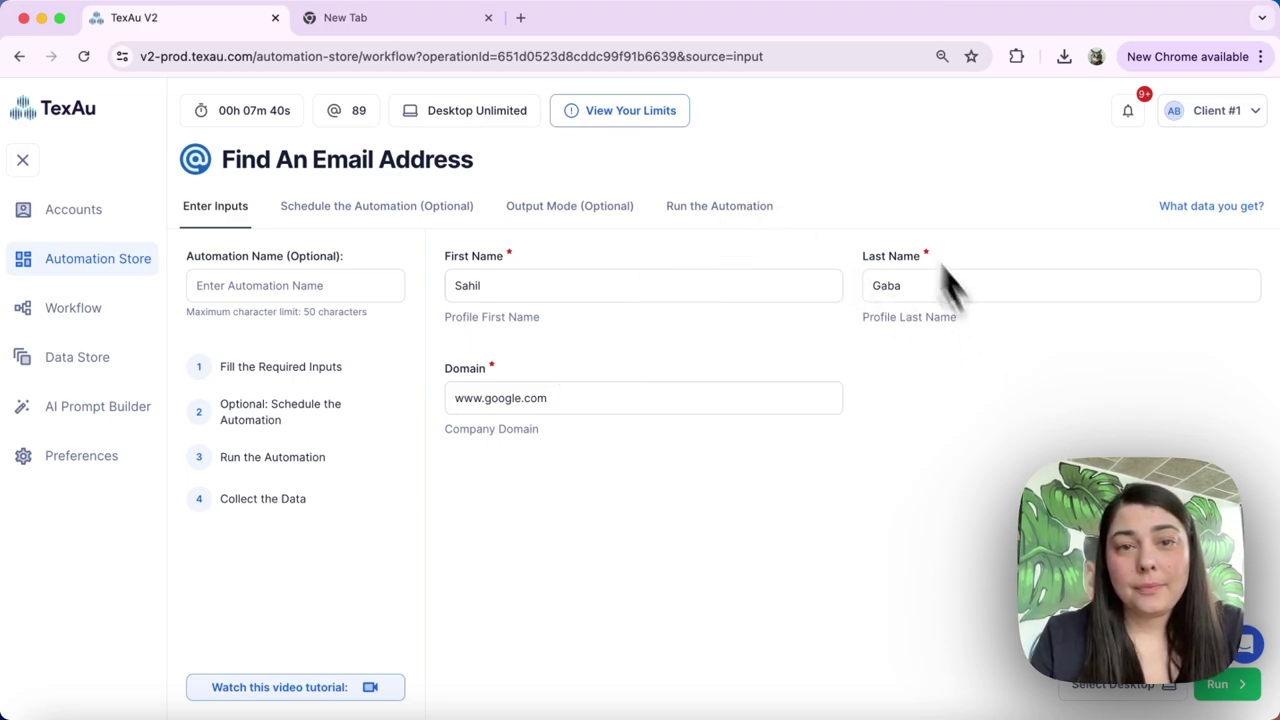
pyautogui.click(1220, 688)
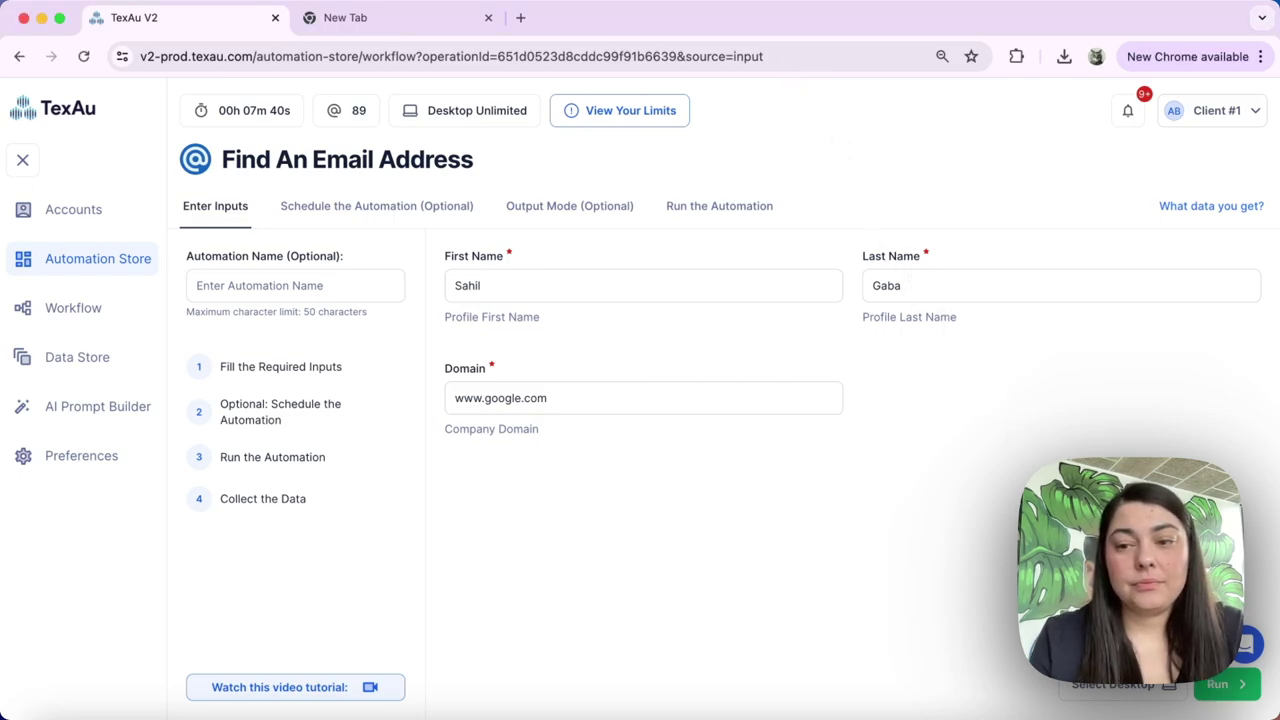
pyautogui.click(1228, 686)
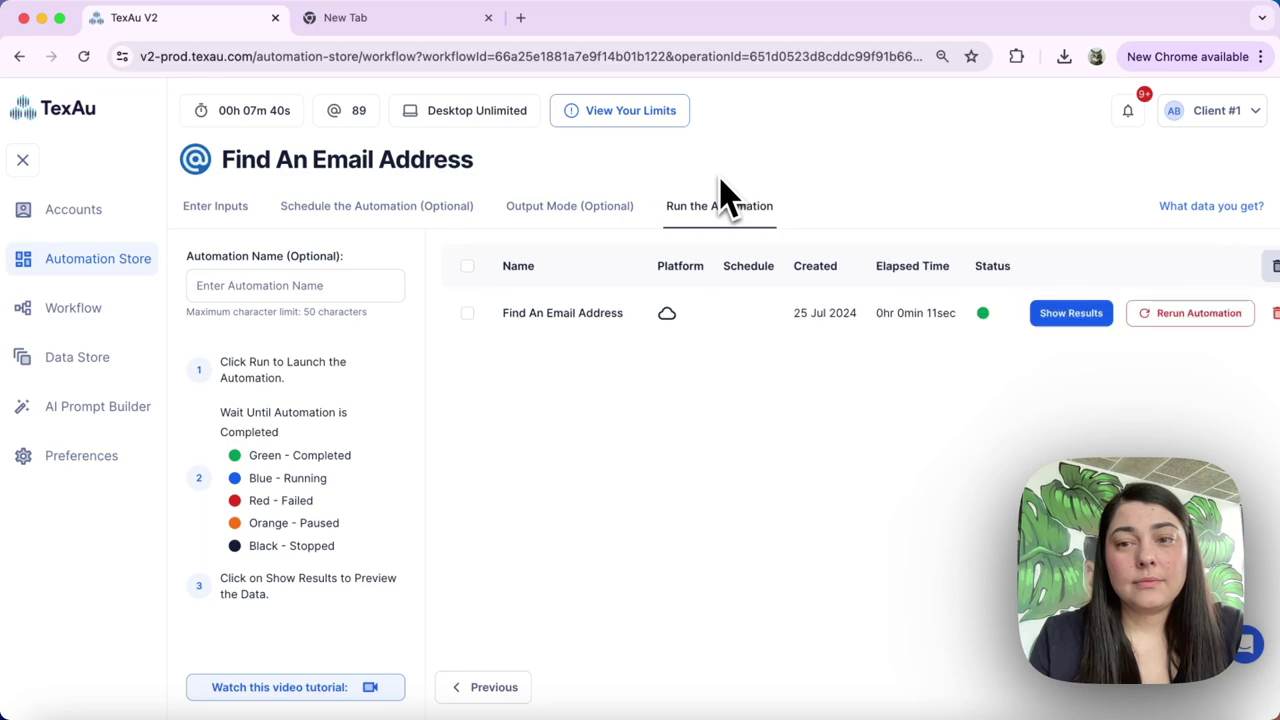
pyautogui.click(1070, 318)
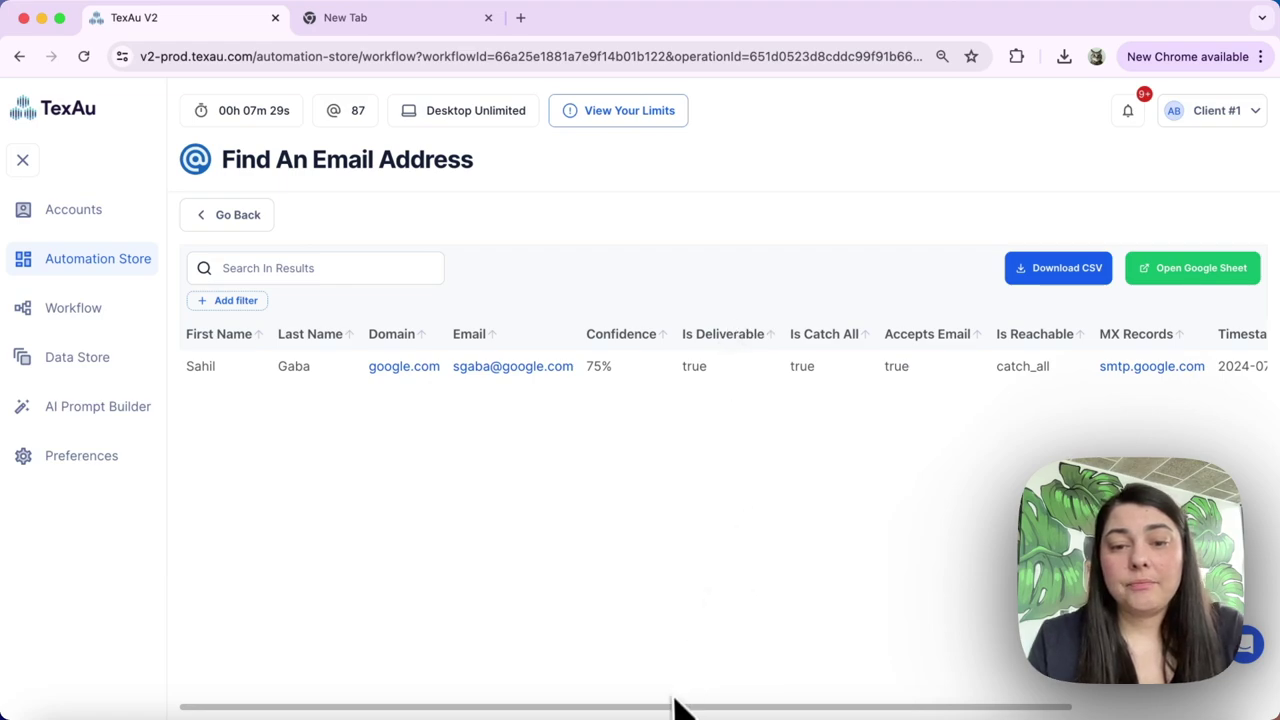
# Scroll the results table sideways to check confidence and deliverability, then go back to the Automation Store
pyautogui.moveTo(671, 712); pyautogui.dragTo(866, 714)
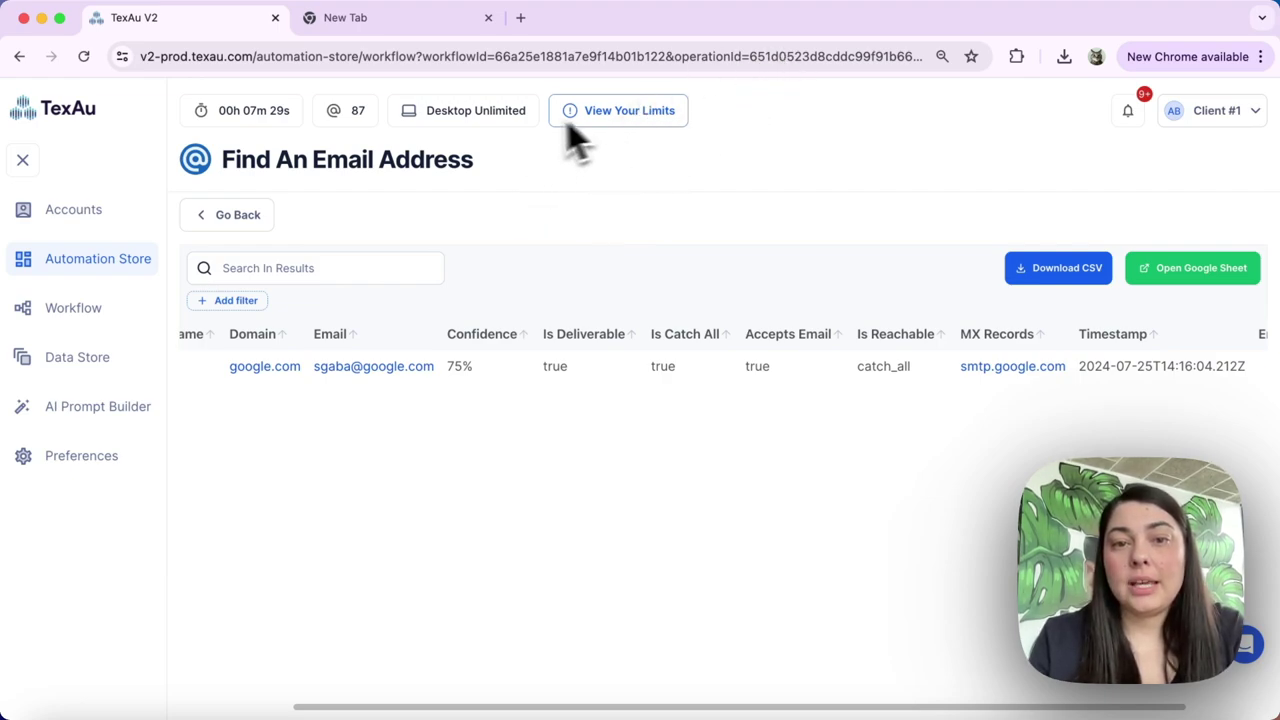
pyautogui.click(85, 265)
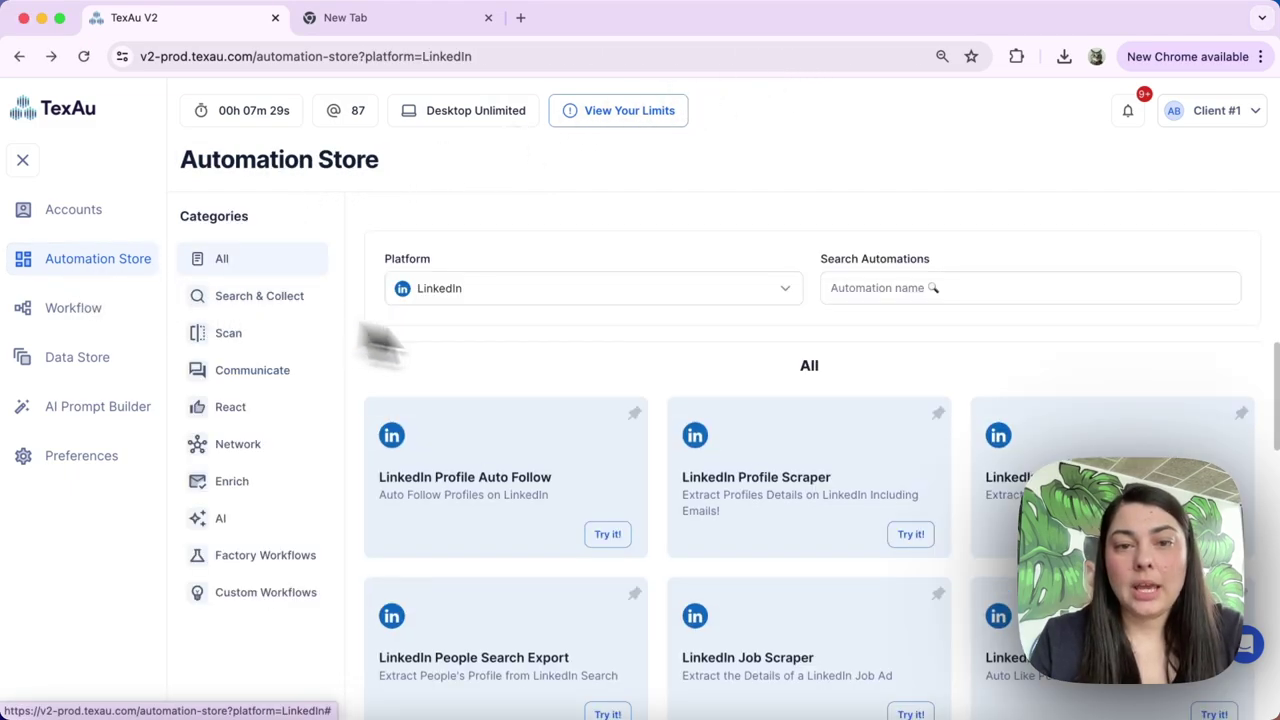
# Filter the store to the Email platform and open the Email Verifier automation
pyautogui.click(560, 295)
pyautogui.scroll(-4, 512, 410)
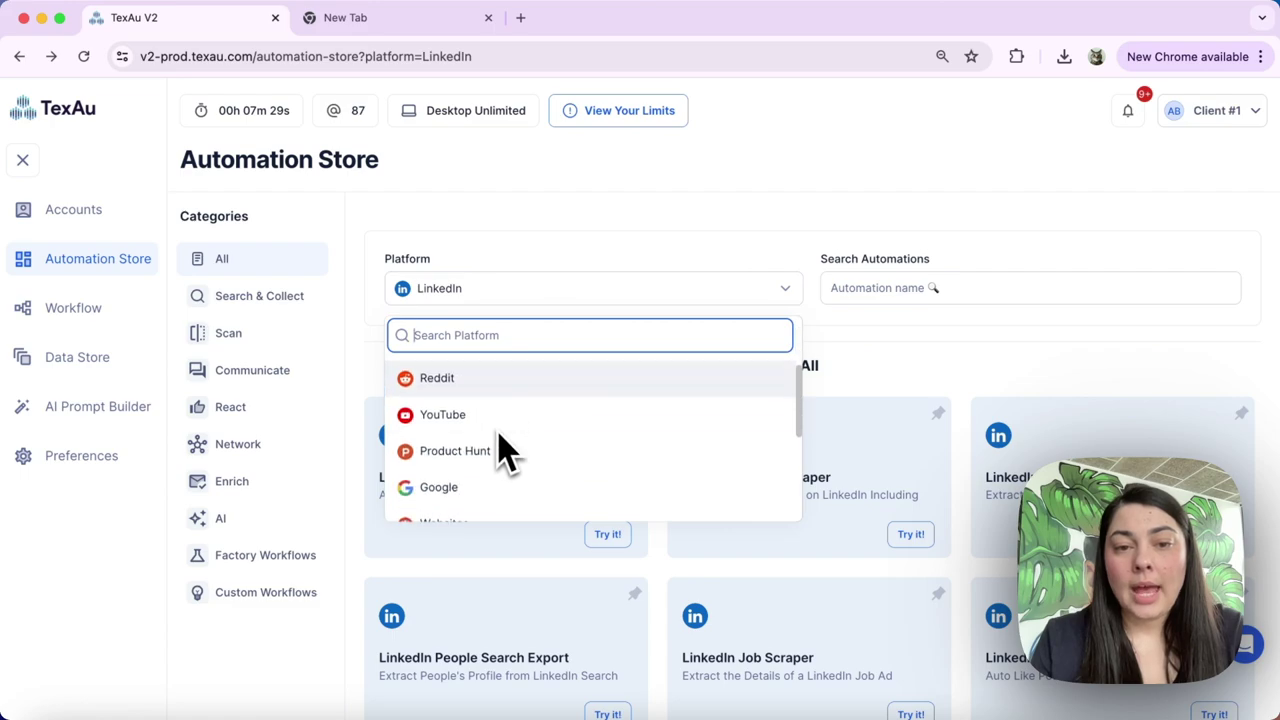
pyautogui.scroll(-2, 478, 484)
pyautogui.click(469, 468)
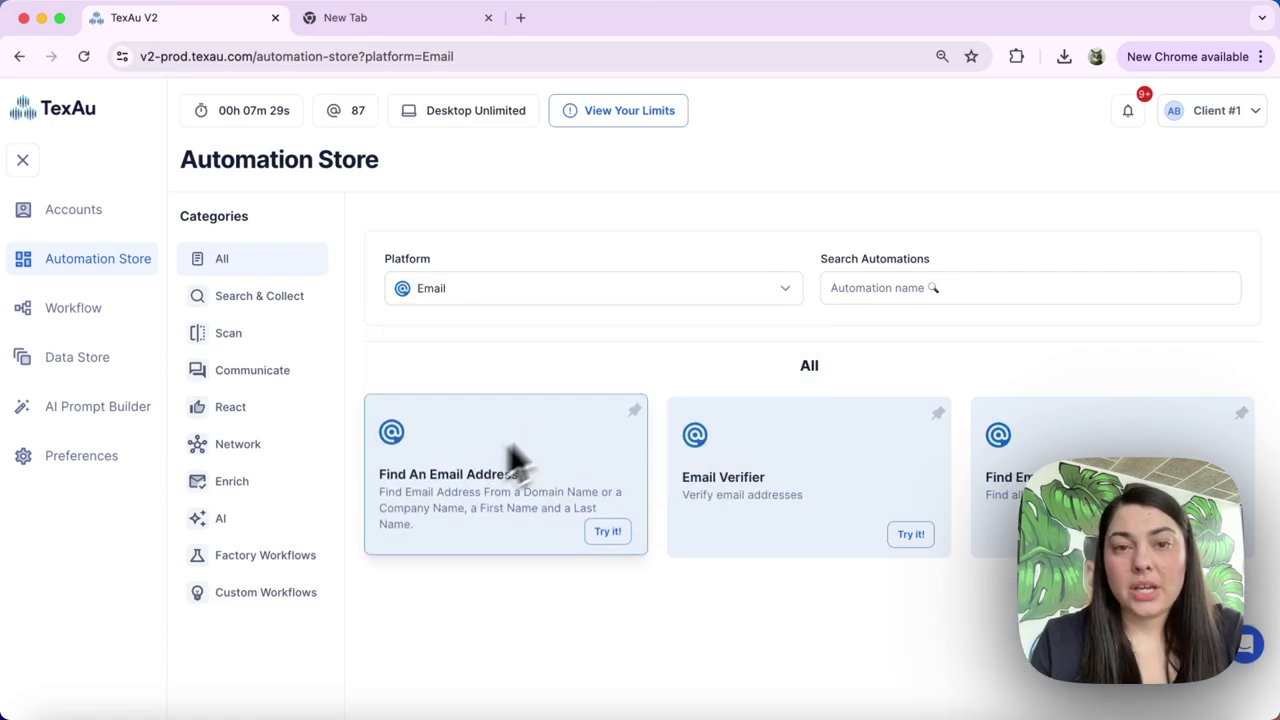
pyautogui.click(755, 490)
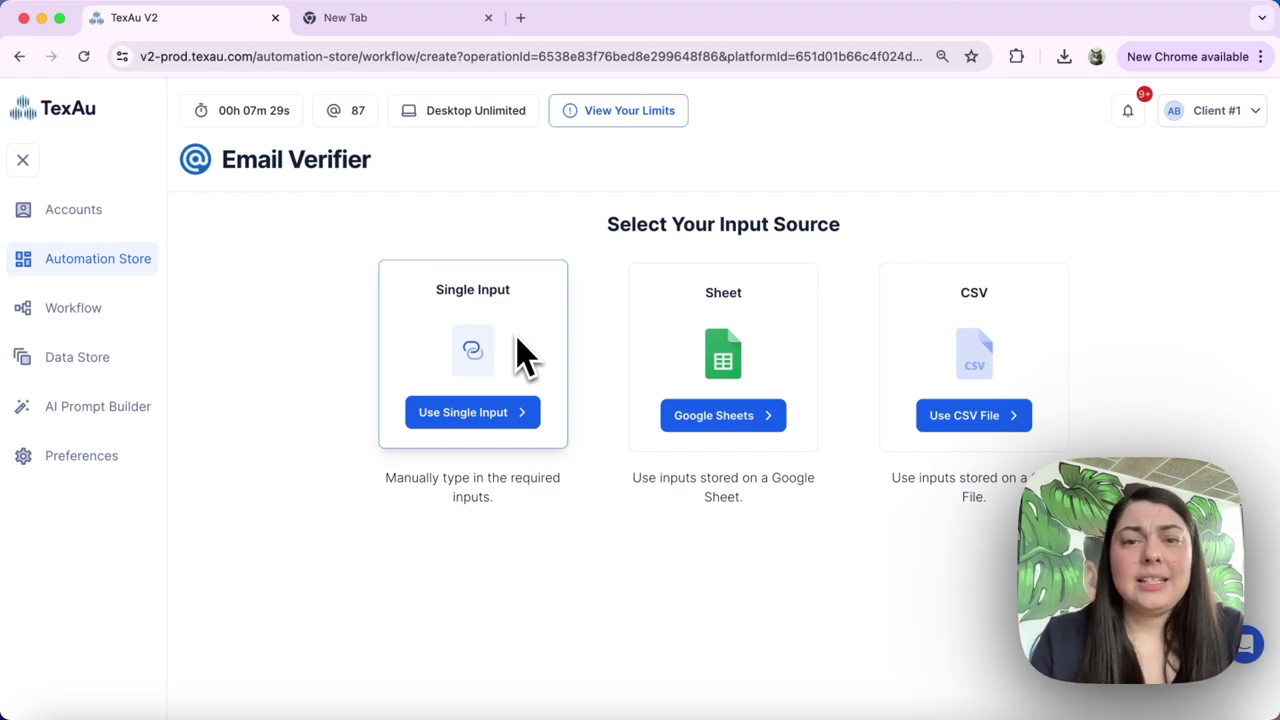
# Copy the email address from the other tab into the single-input Email field and run the verifier
pyautogui.click(477, 423)
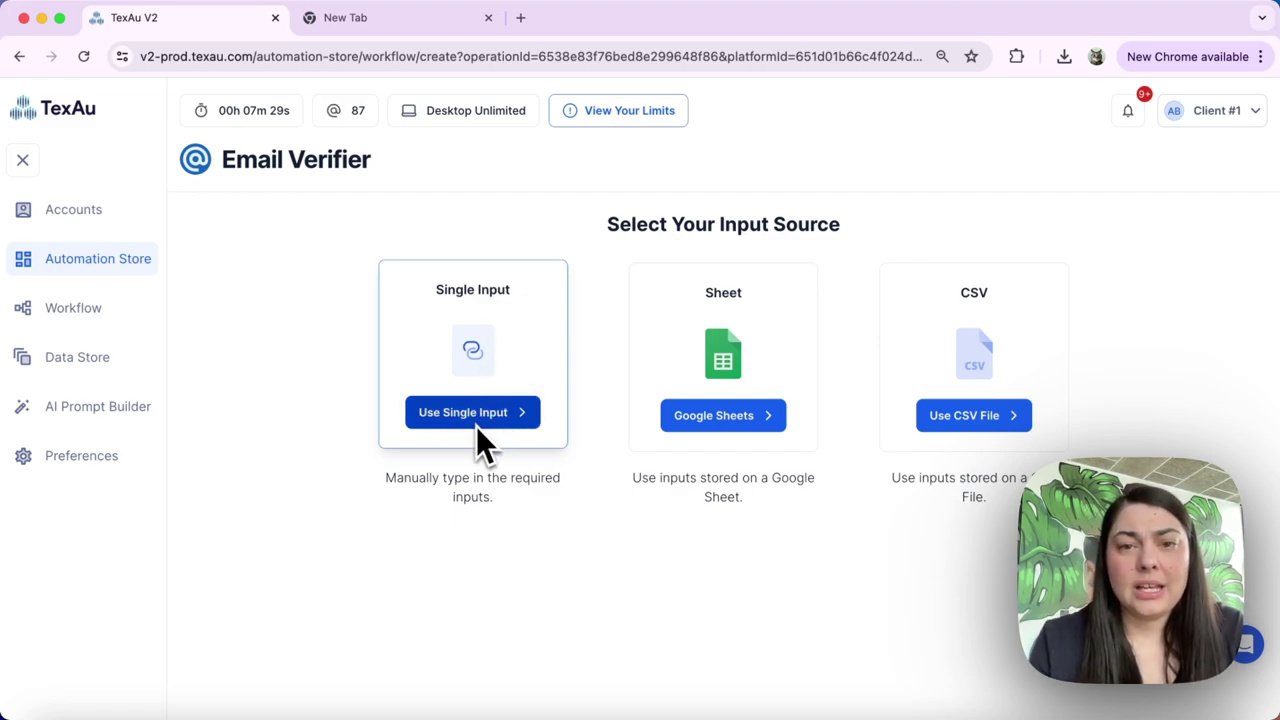
pyautogui.click(404, 30)
pyautogui.click(293, 55)
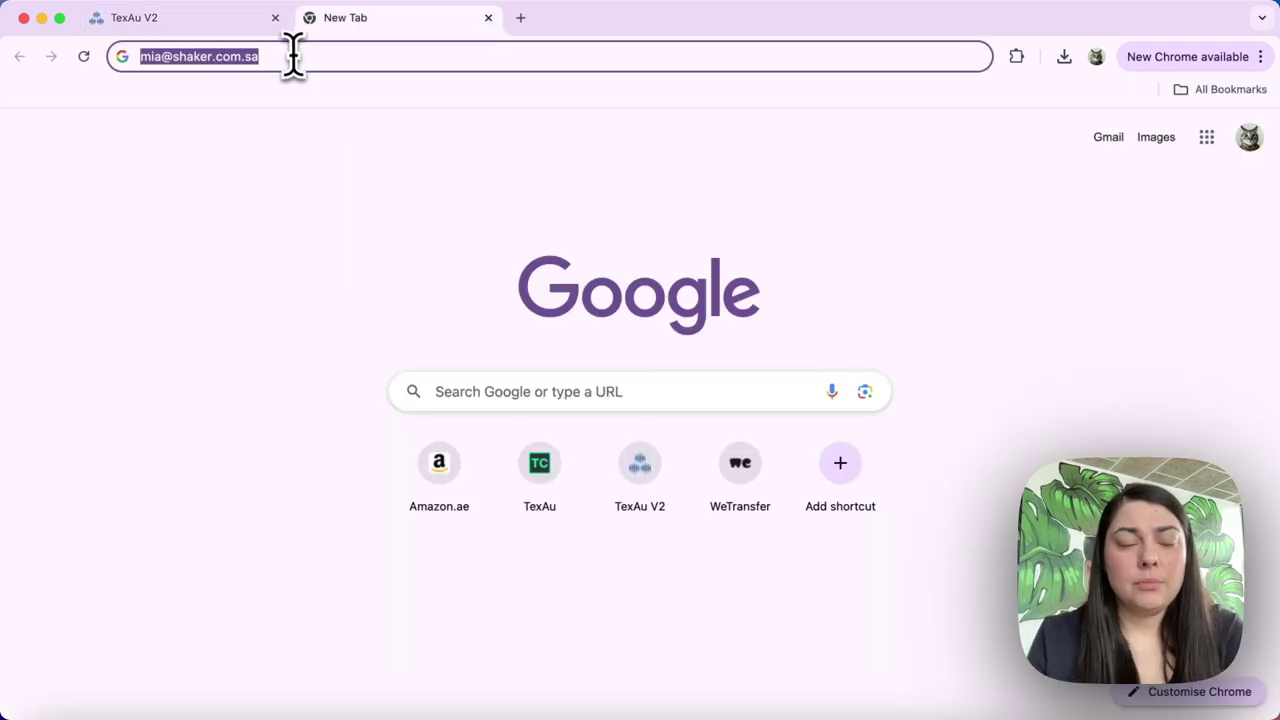
pyautogui.click(212, 25)
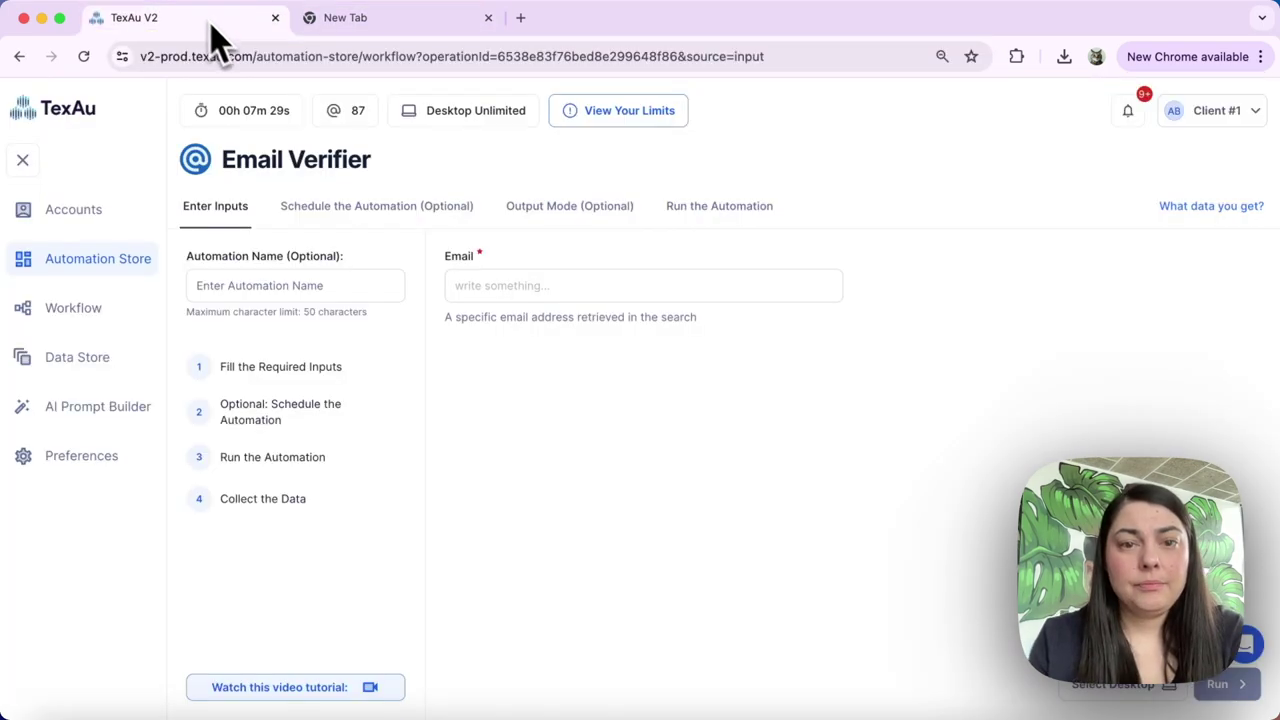
pyautogui.click(510, 285)
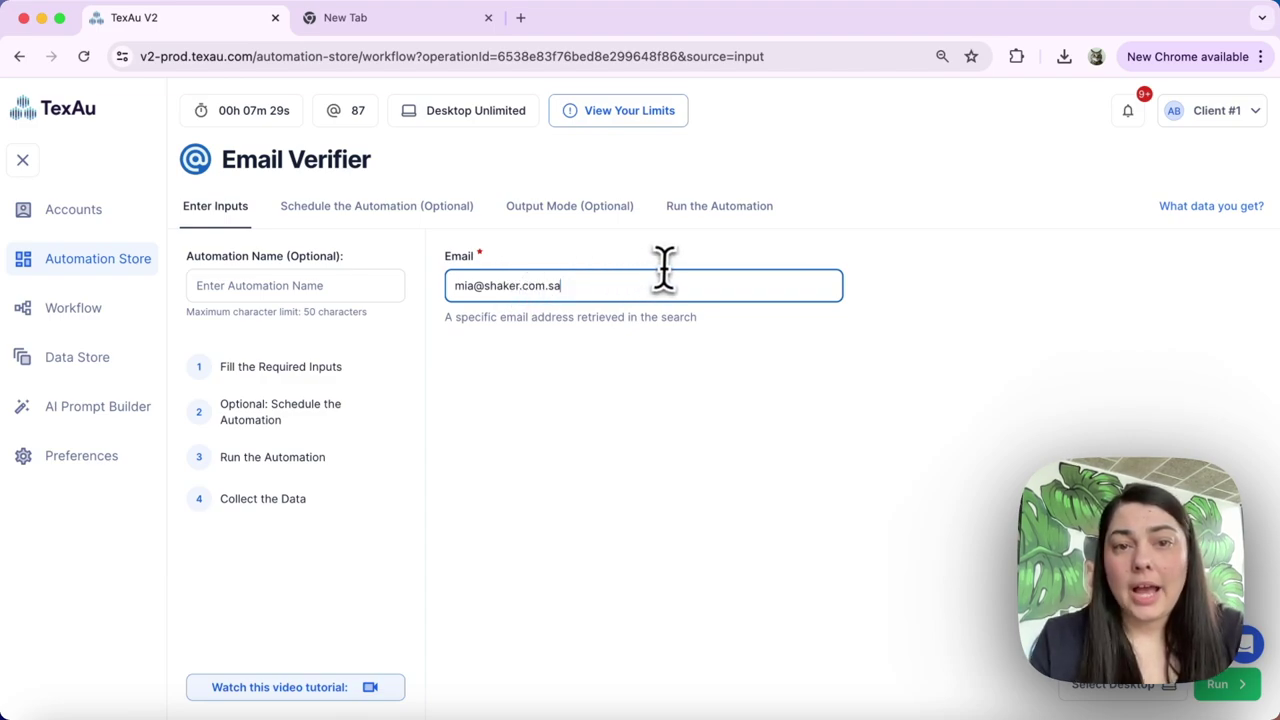
pyautogui.click(958, 366)
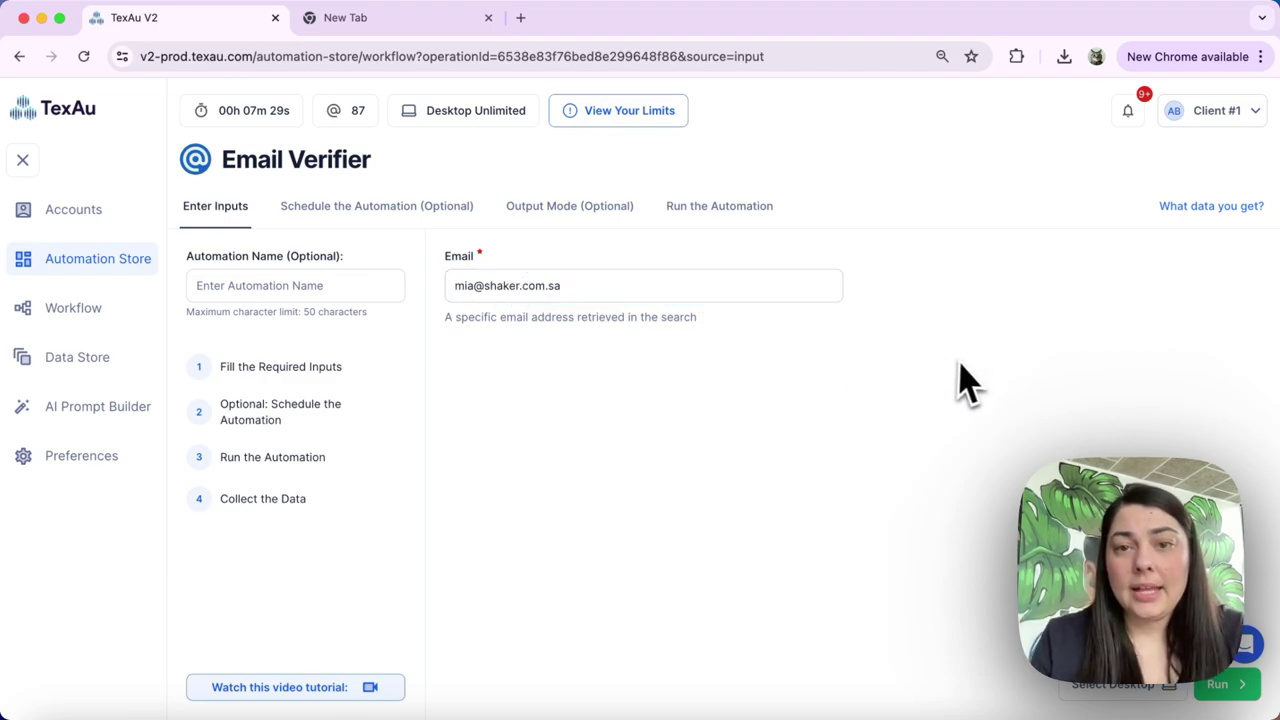
pyautogui.click(1224, 688)
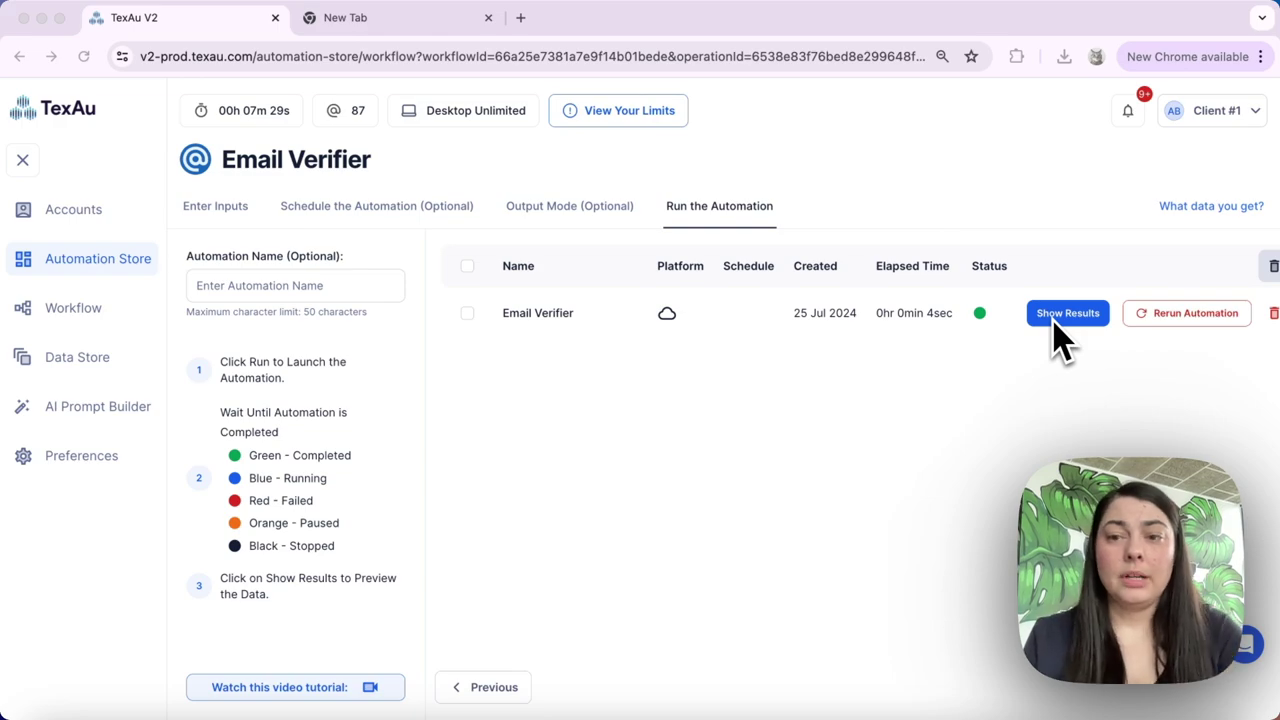
# Open the Email Verifier results showing reachable, deliverable and accepts-mail all false
pyautogui.click(1053, 318)
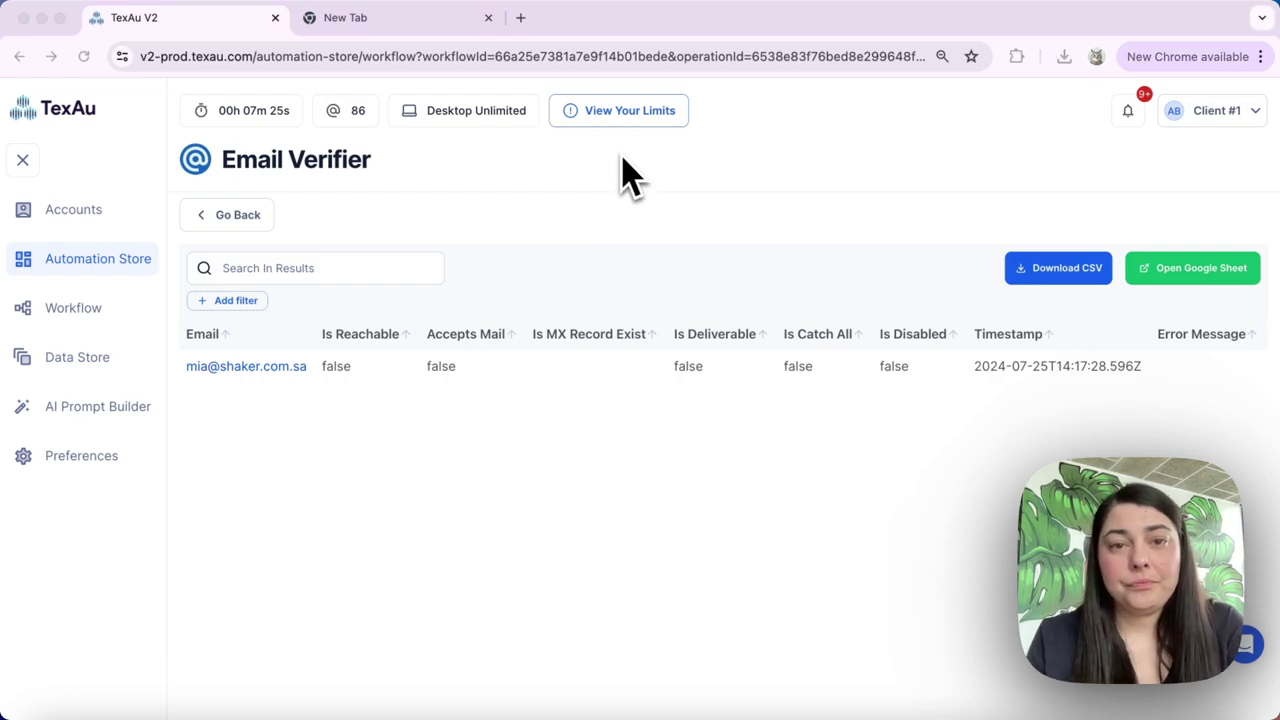
# Filter the Automation Store to Email, open Find Emails using Domain, and choose Single Input
pyautogui.click(100, 264)
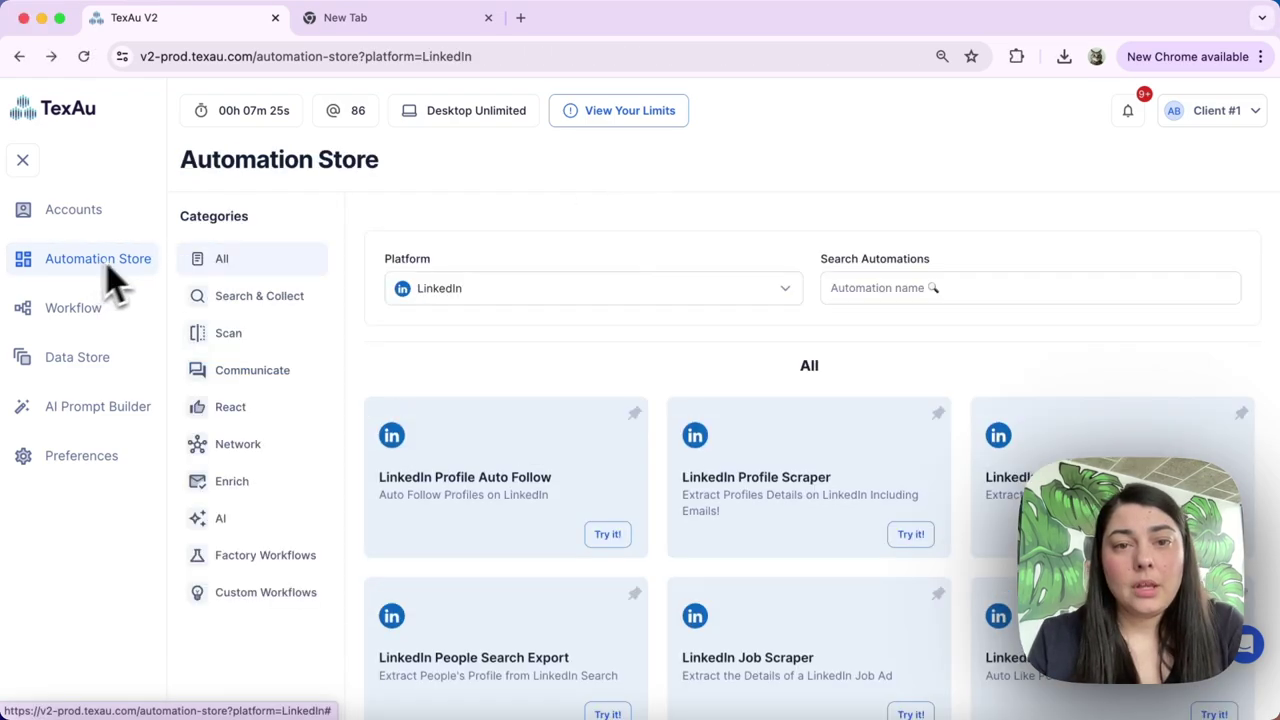
pyautogui.click(454, 292)
pyautogui.scroll(-2, 450, 470)
pyautogui.scroll(-3, 448, 492)
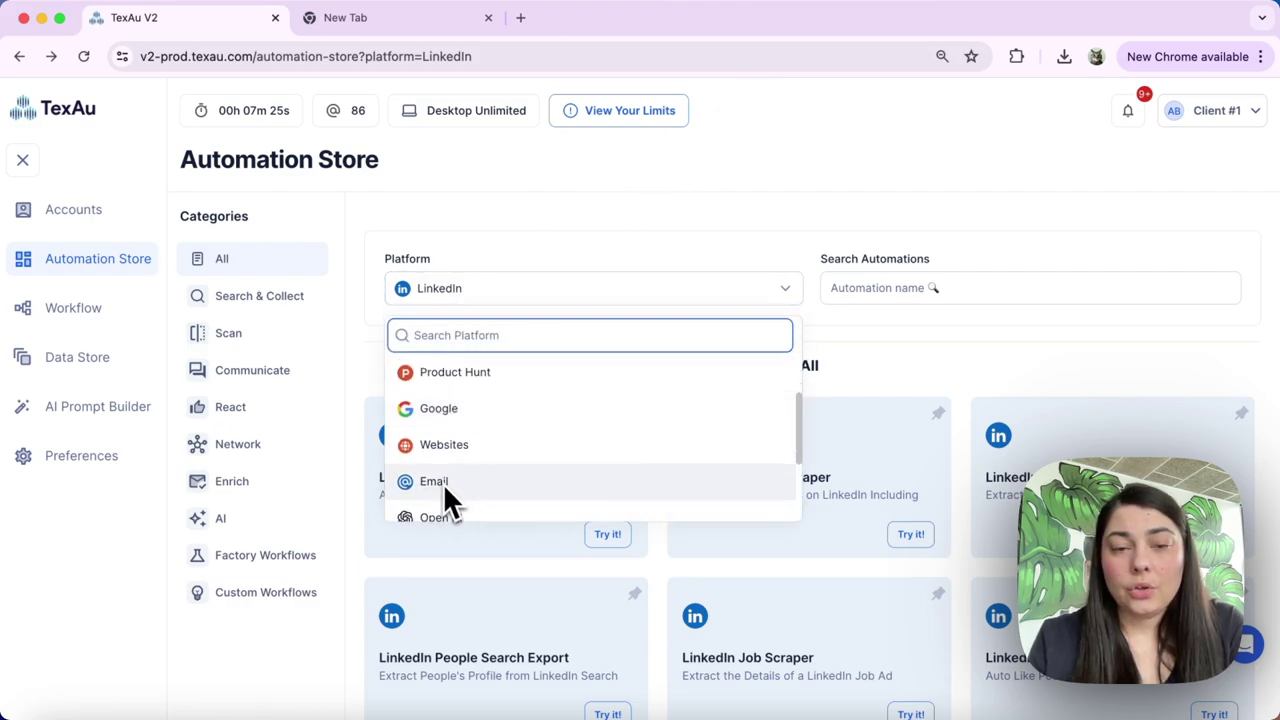
pyautogui.click(443, 483)
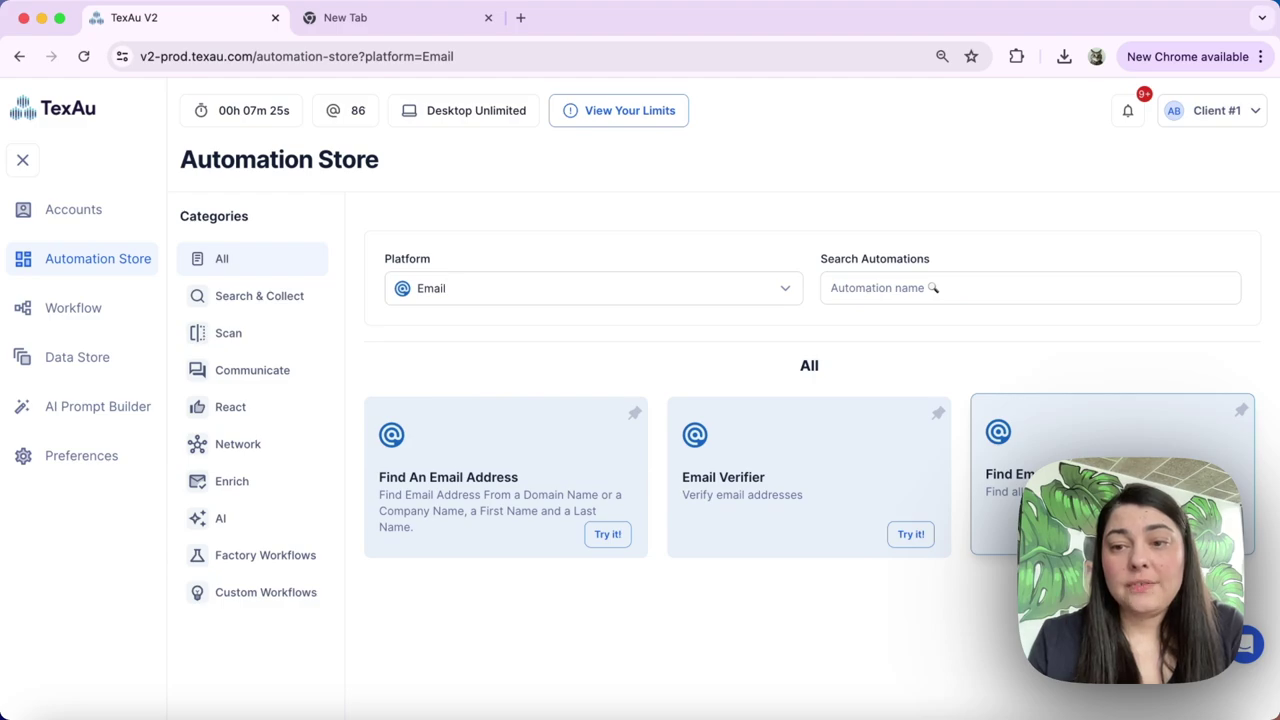
pyautogui.click(1213, 534)
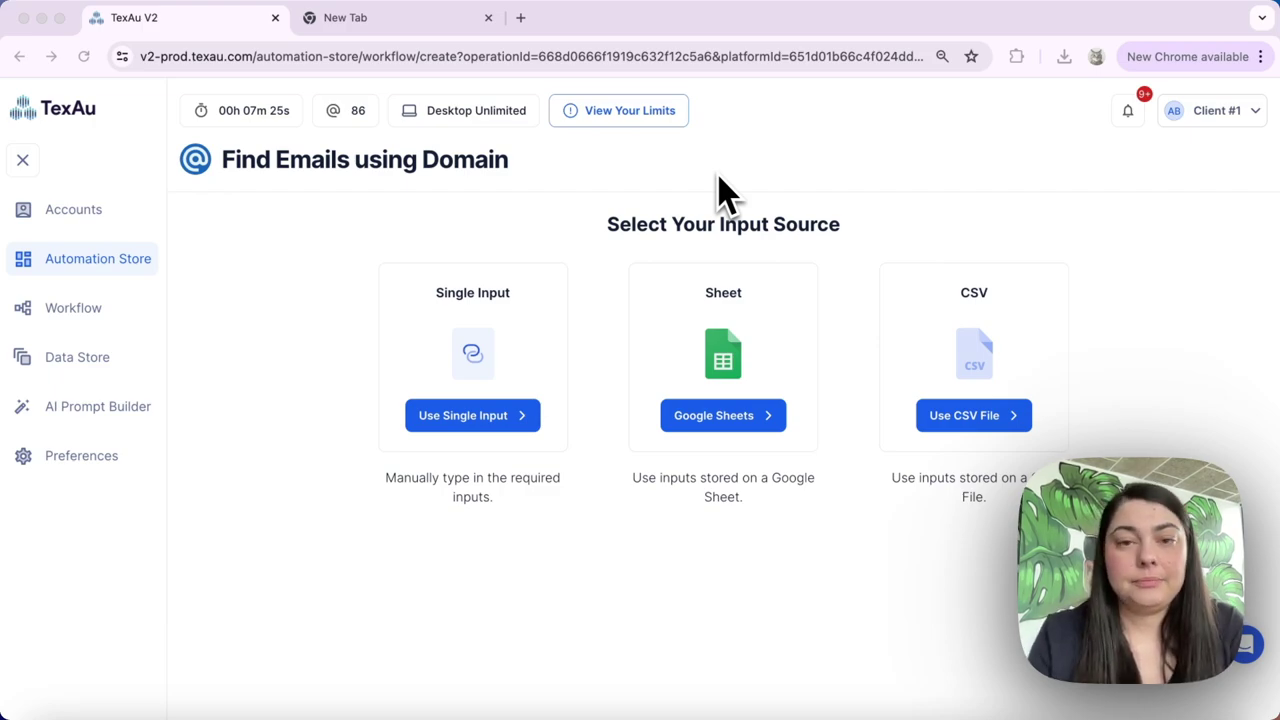
pyautogui.click(476, 418)
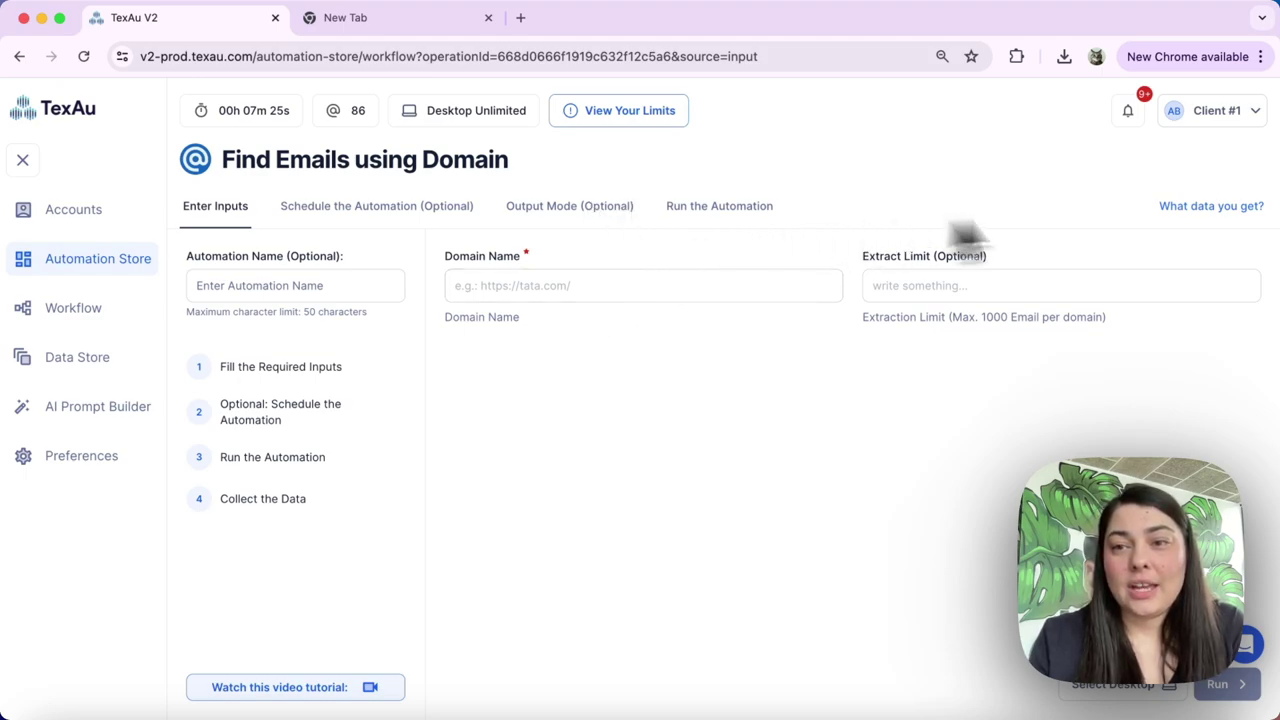
# Review the 'What data you get?' overview of returned fields, close it, and select Domain Name
pyautogui.click(1220, 206)
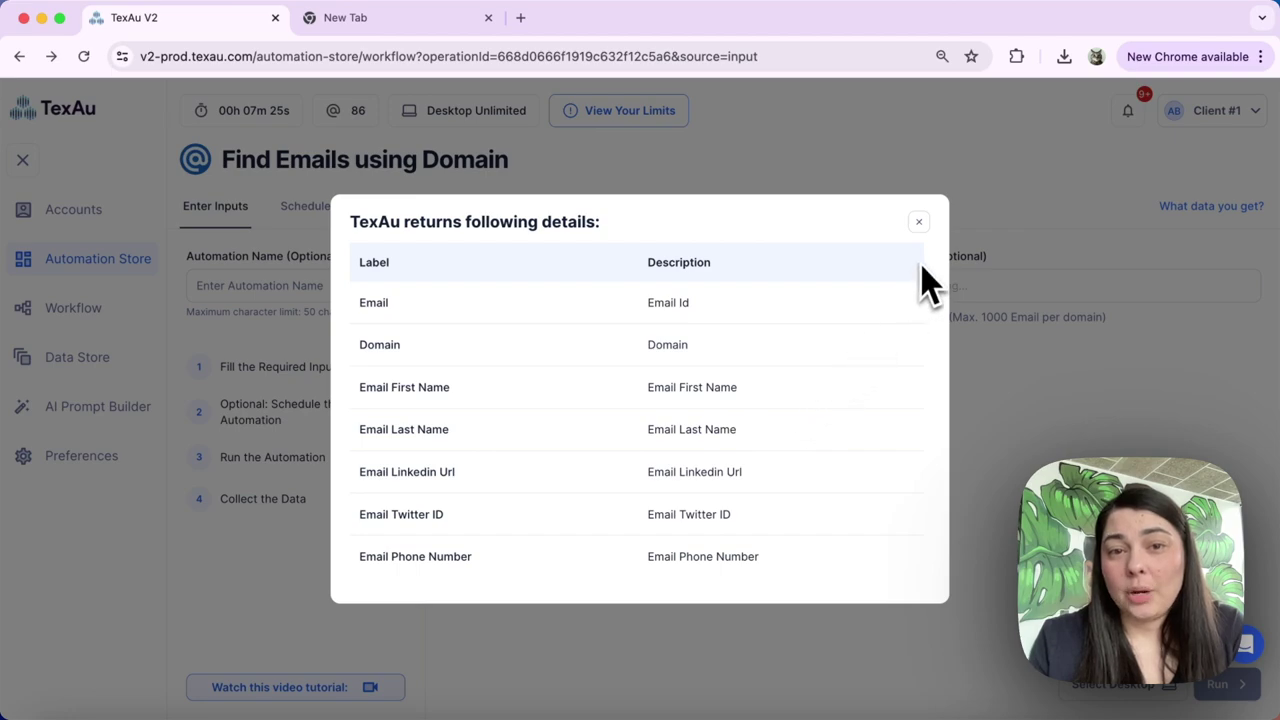
pyautogui.click(919, 223)
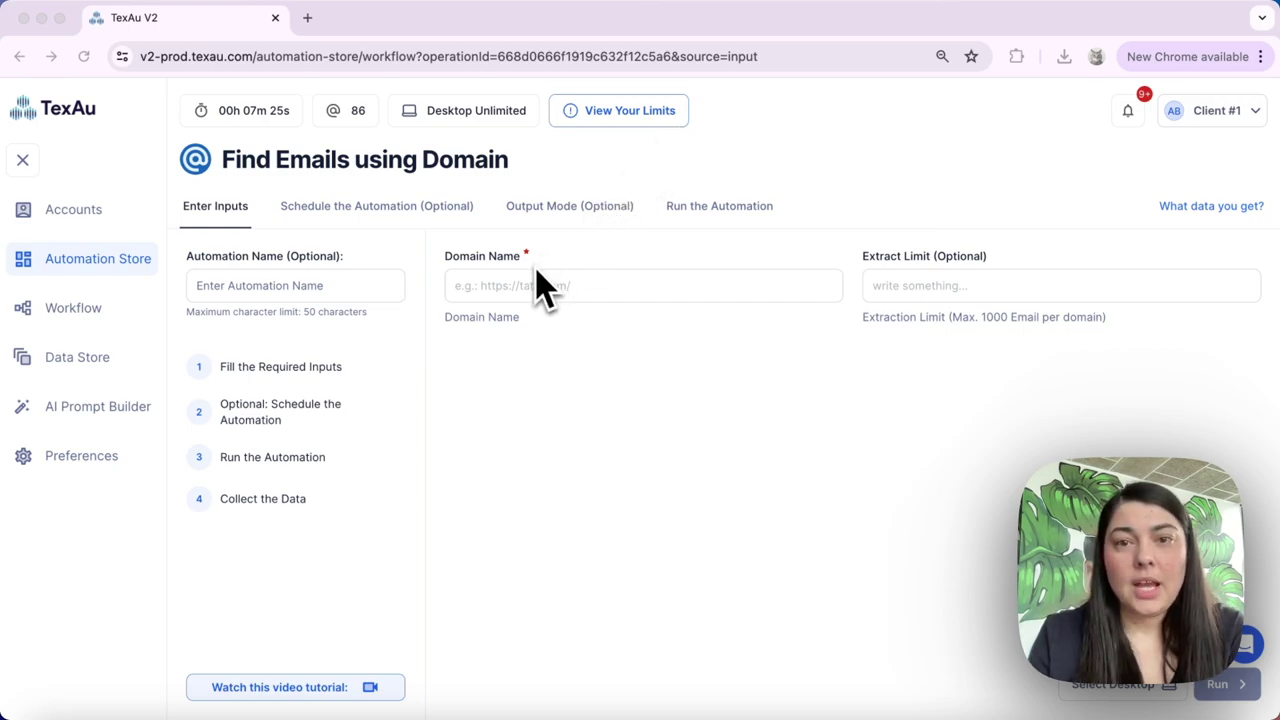
pyautogui.click(495, 285)
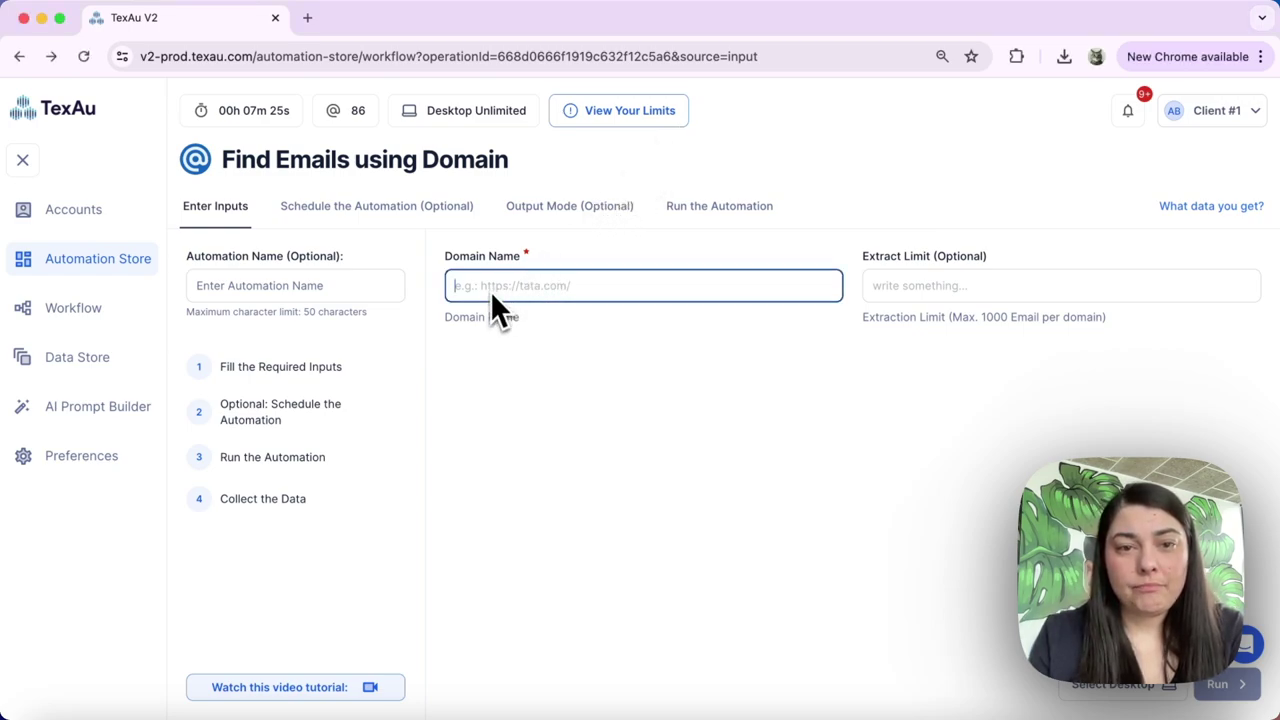
pyautogui.click(925, 292)
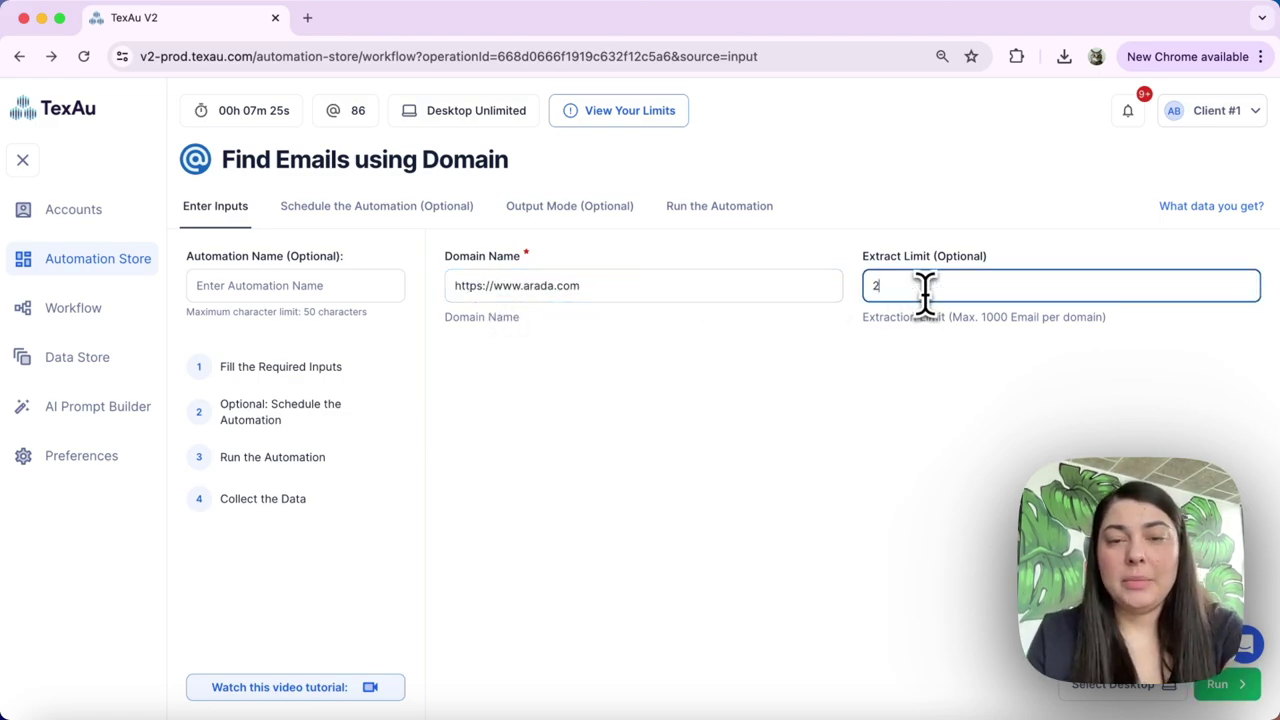
pyautogui.click(921, 350)
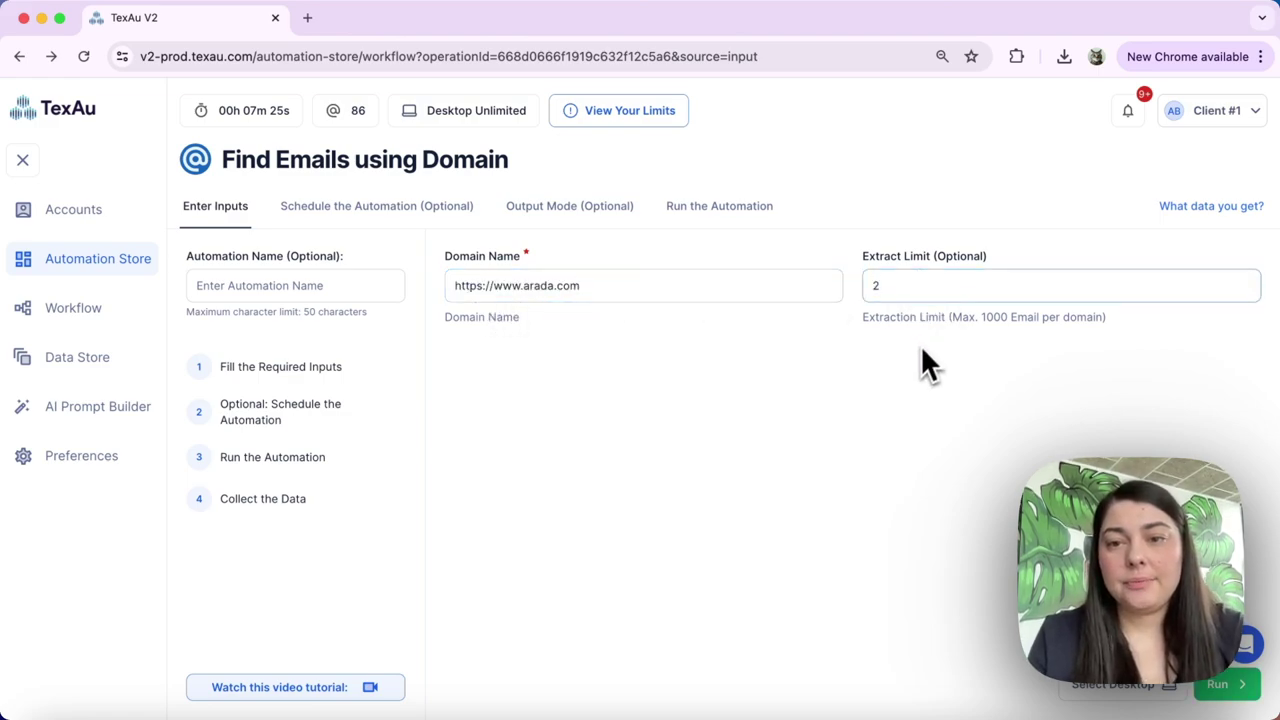
pyautogui.click(1220, 686)
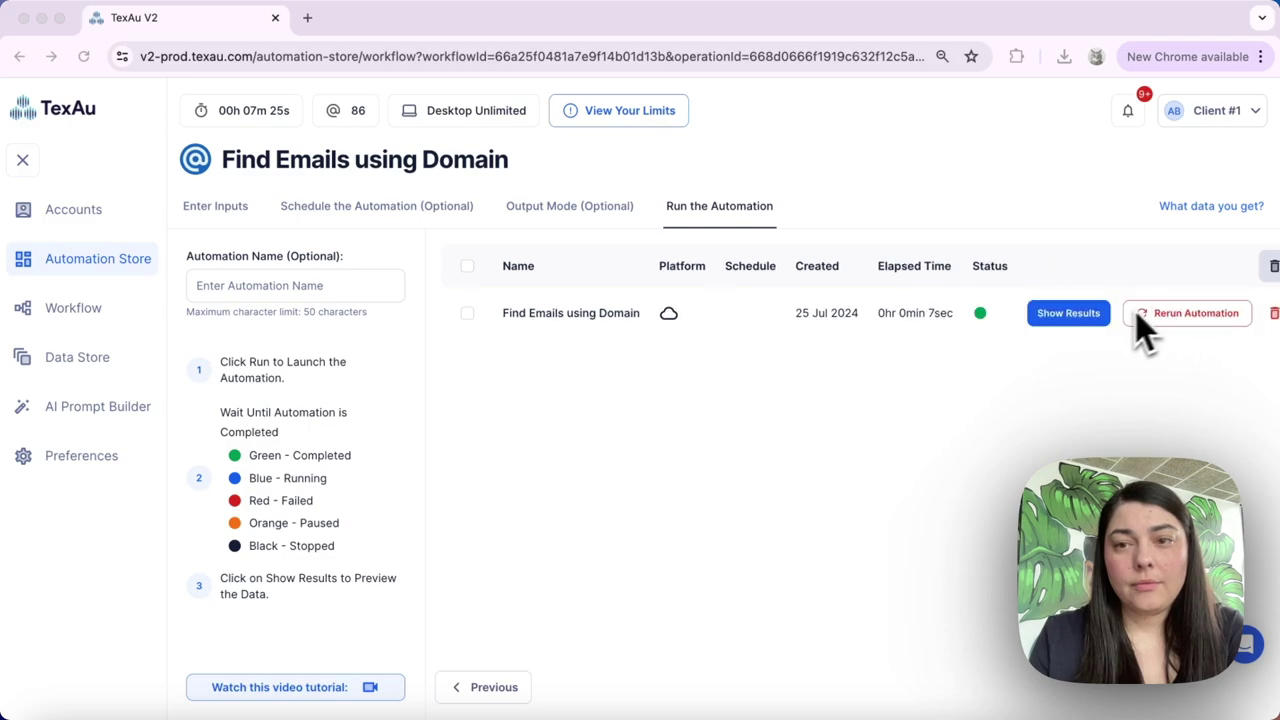
pyautogui.click(1076, 316)
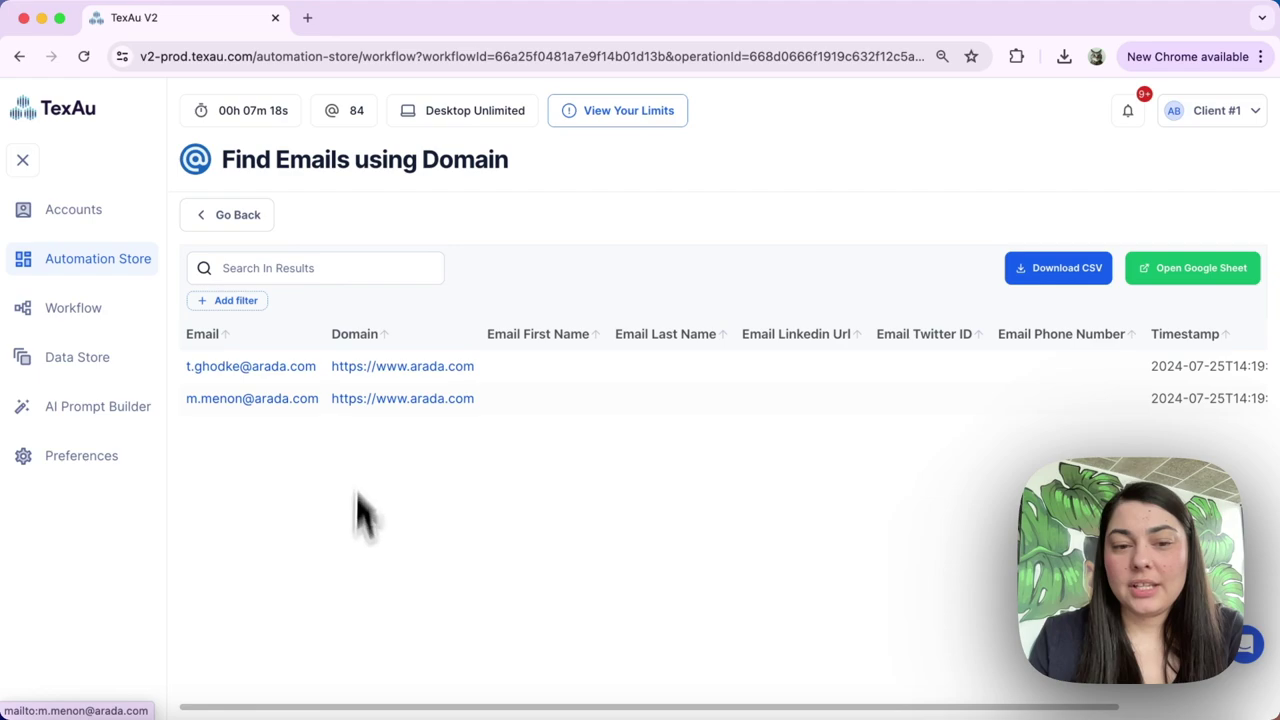
# Scroll the results table horizontally to view the two addresses found for arada.com
pyautogui.moveTo(297, 712)
pyautogui.mouseDown()
pyautogui.moveTo(346, 714)
pyautogui.moveTo(276, 712)
pyautogui.mouseUp()
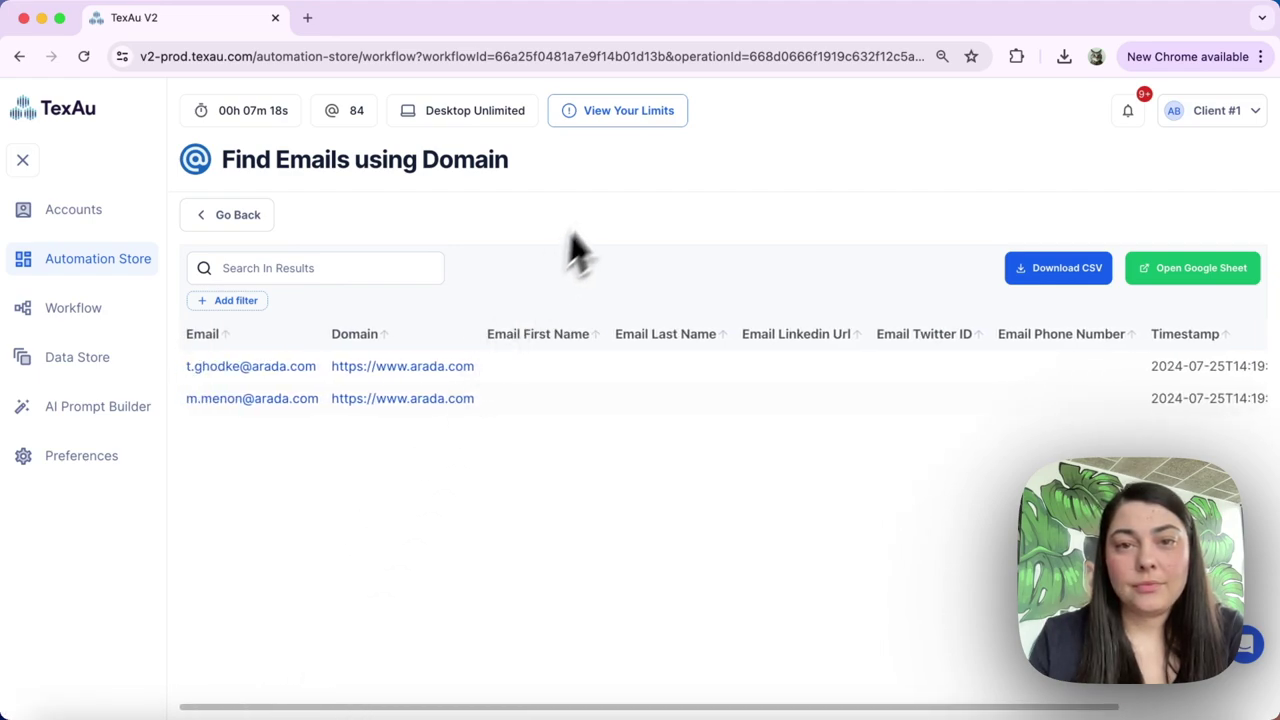